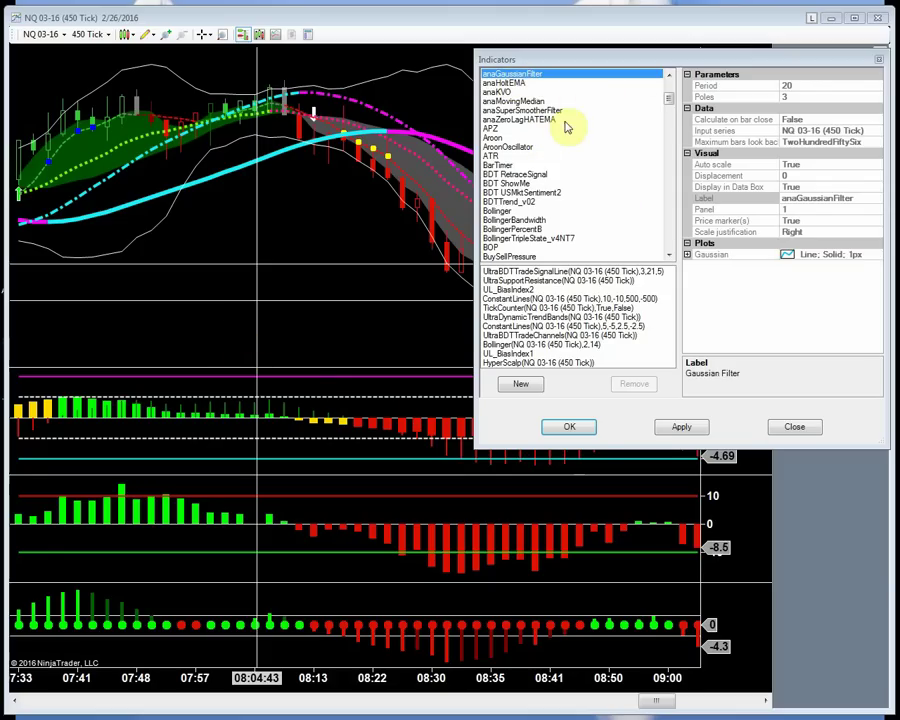
Add a ConstantLines indicator with default levels ±1300 and ±500 to the NQ 450 tick chart
{"action": "left_click_drag", "start_coordinate": [669, 99], "coordinate": [669, 120]}
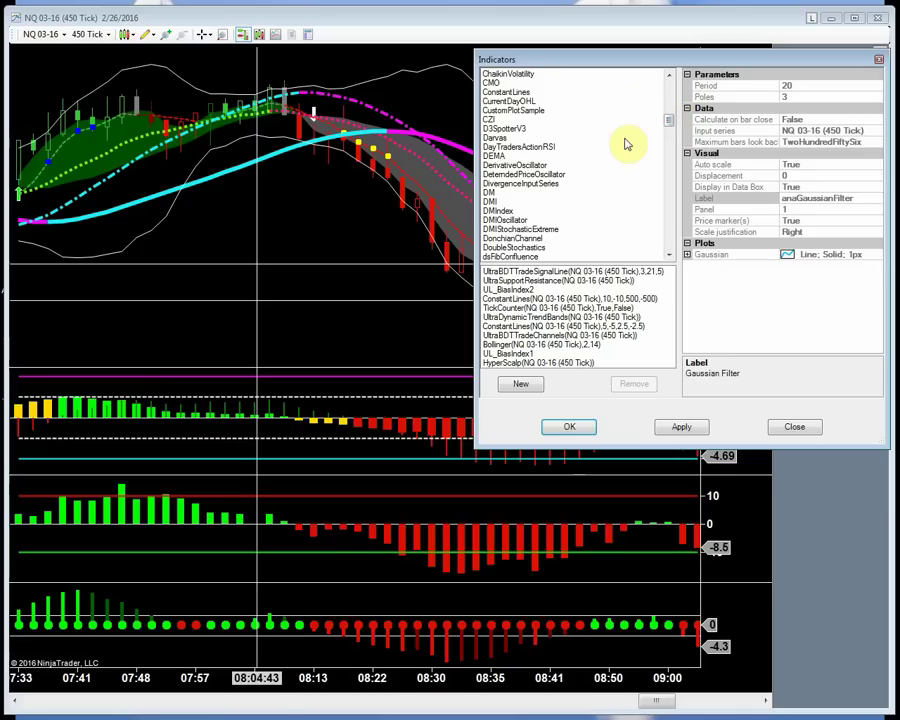
{"action": "scroll", "coordinate": [626, 142], "scroll_direction": "up", "scroll_amount": 1}
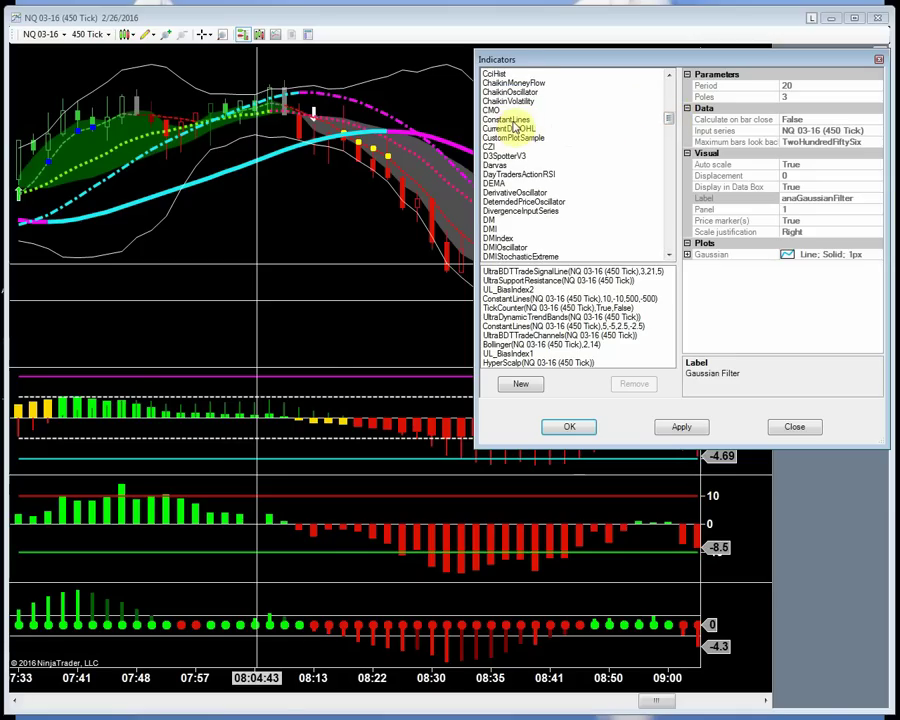
{"action": "double_click", "coordinate": [511, 125]}
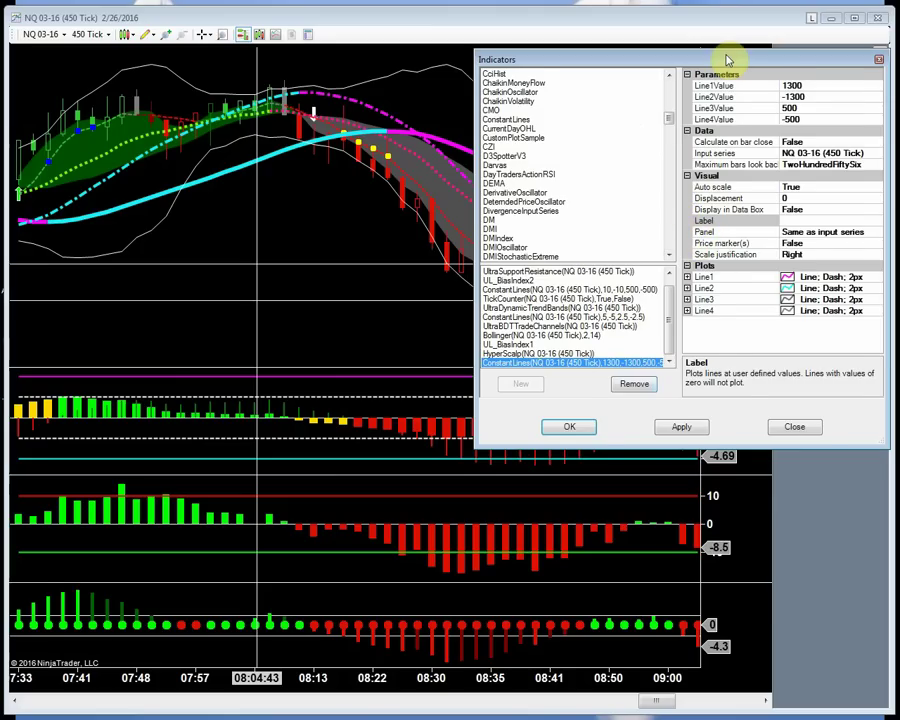
Set the ConstantLines indicator's Panel property to 4
{"action": "mouse_move", "coordinate": [737, 60]}
{"action": "left_mouse_down"}
{"action": "mouse_move", "coordinate": [779, 60]}
{"action": "mouse_move", "coordinate": [730, 58]}
{"action": "left_mouse_up"}
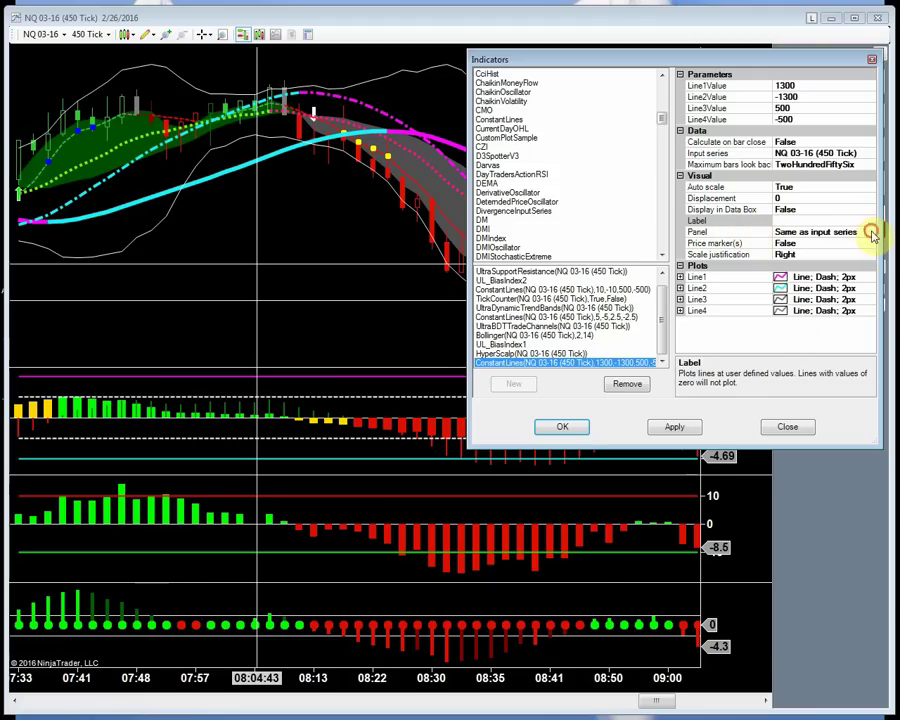
{"action": "left_click", "coordinate": [871, 234]}
{"action": "left_click", "coordinate": [871, 233]}
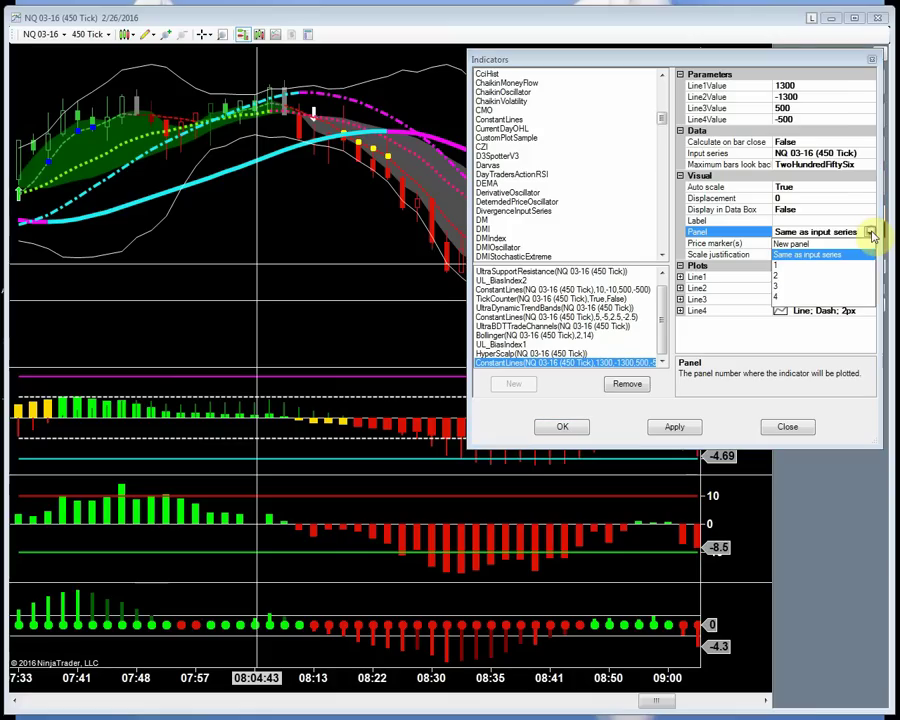
{"action": "left_click", "coordinate": [778, 298]}
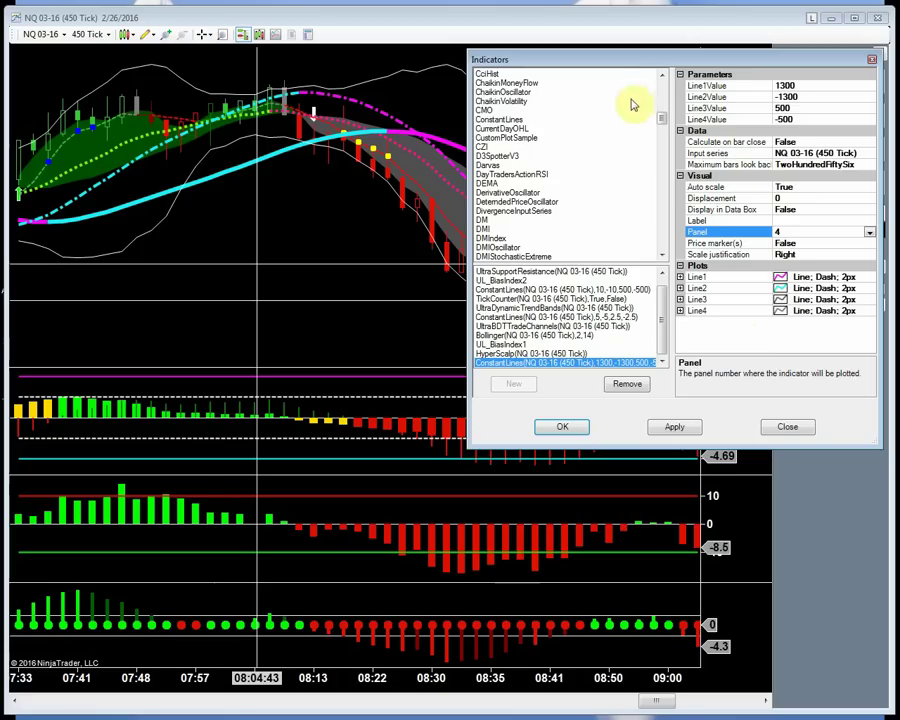
Change ConstantLines levels to 7, -7 and 3.5, and start changing Line4 to -3.5
{"action": "left_click", "coordinate": [804, 87]}
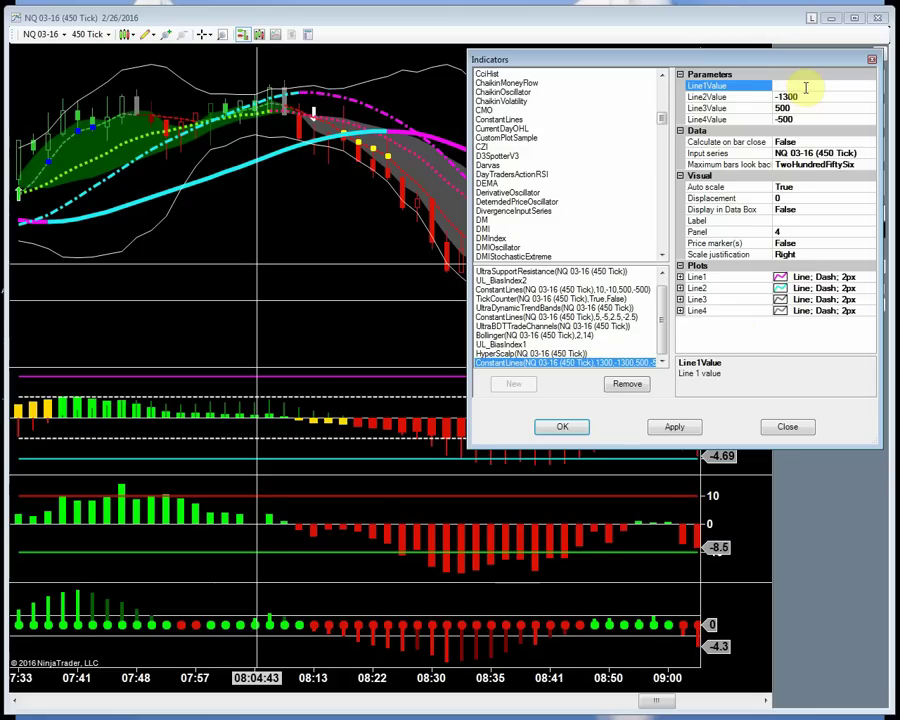
{"action": "left_click", "coordinate": [805, 88]}
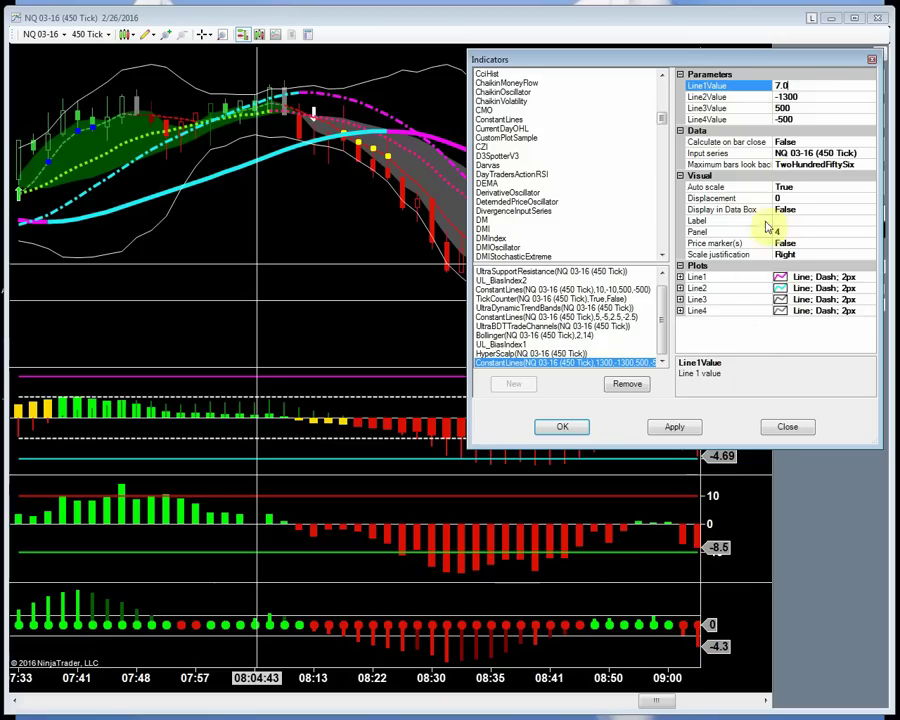
{"action": "left_click", "coordinate": [810, 97]}
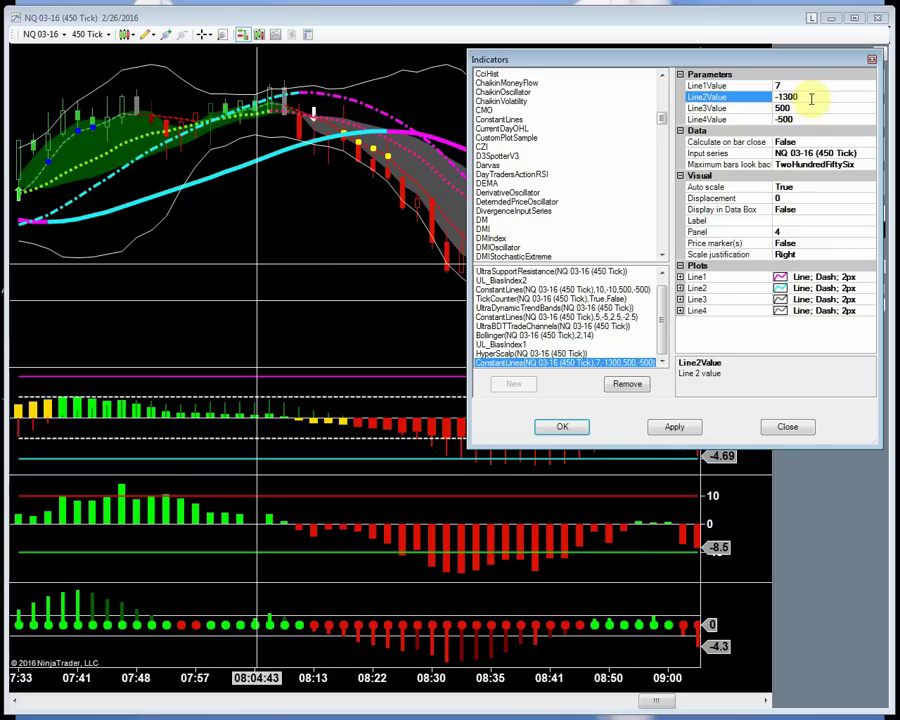
{"action": "key", "text": "BackSpace"}
{"action": "key", "text": "BackSpace"}
{"action": "key", "text": "BackSpace"}
{"action": "key", "text": "BackSpace"}
{"action": "type", "text": "-70"}
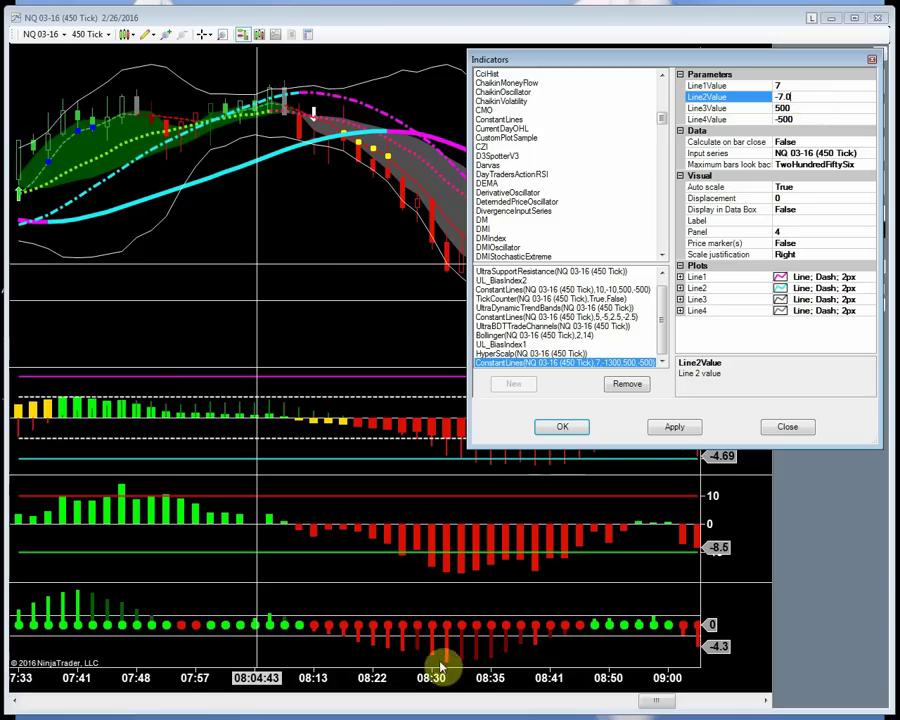
{"action": "left_click", "coordinate": [811, 108]}
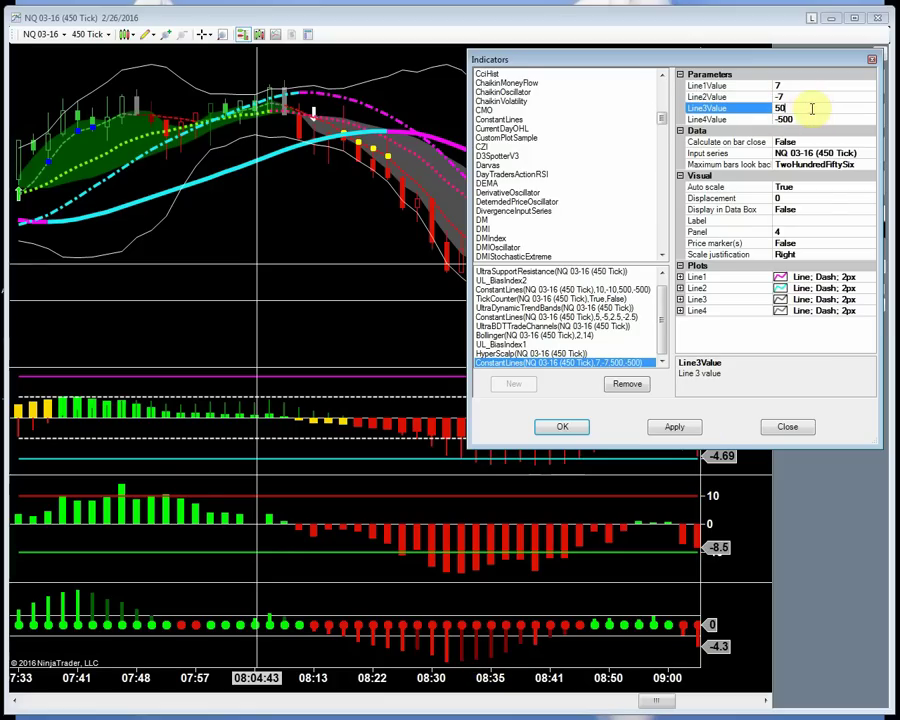
{"action": "type", "text": "3"}
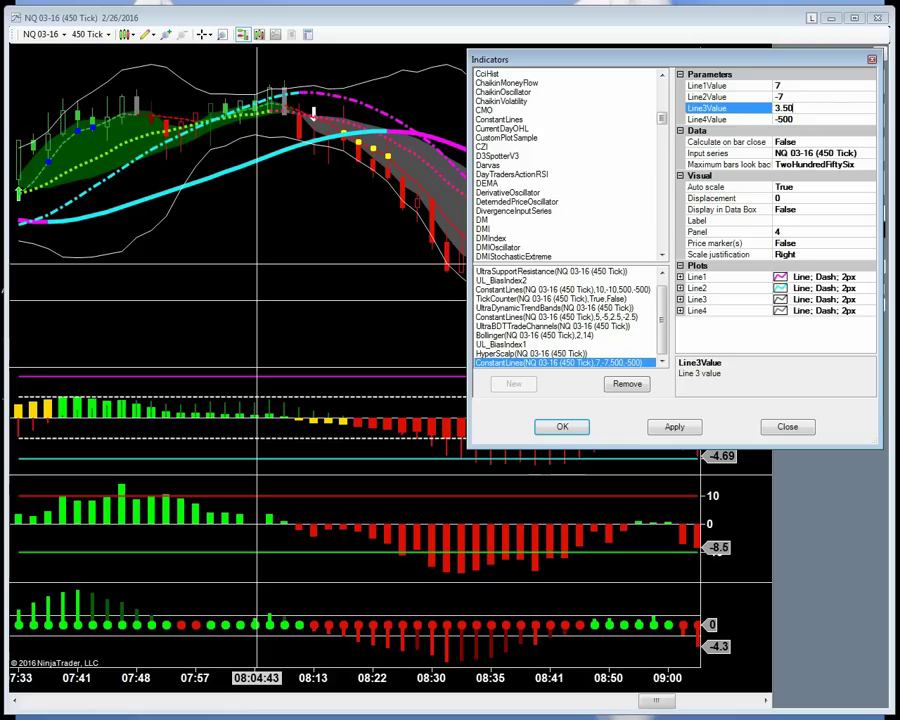
{"action": "type", "text": ".50"}
{"action": "left_click", "coordinate": [802, 118]}
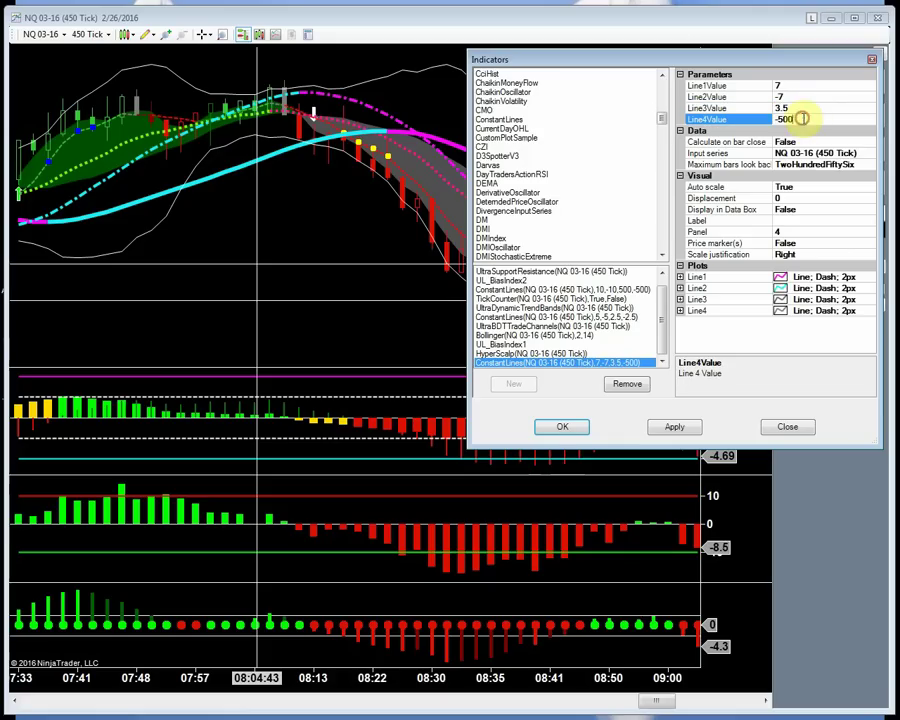
{"action": "key", "text": "BackSpace"}
{"action": "key", "text": "BackSpace"}
{"action": "type", "text": "3."}
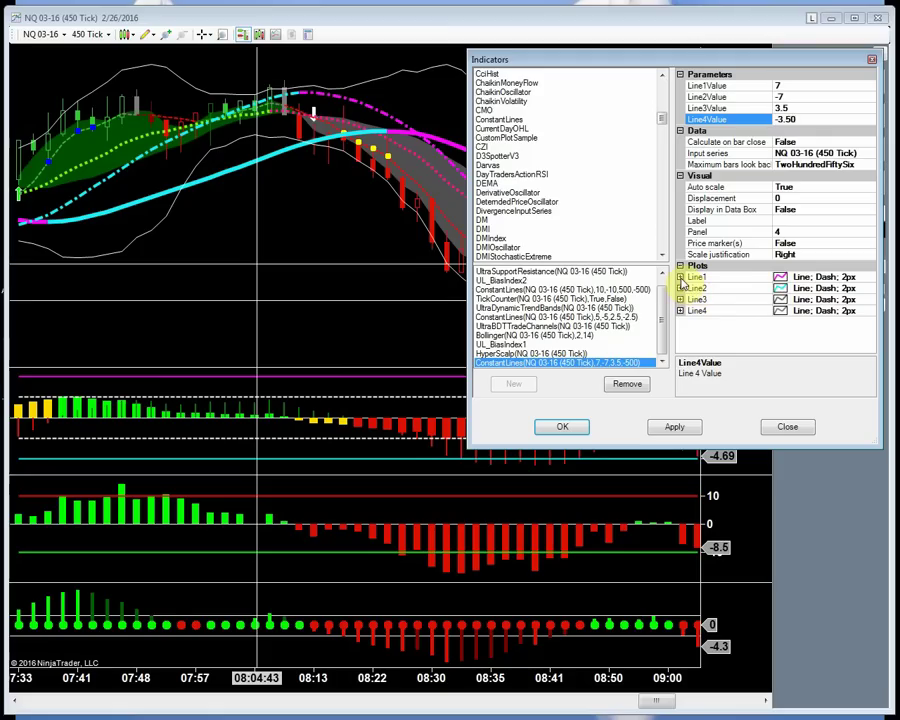
Set the Dash style of ConstantLines Line1 (magenta) and Line2 (cyan) to Solid
{"action": "left_click", "coordinate": [681, 278]}
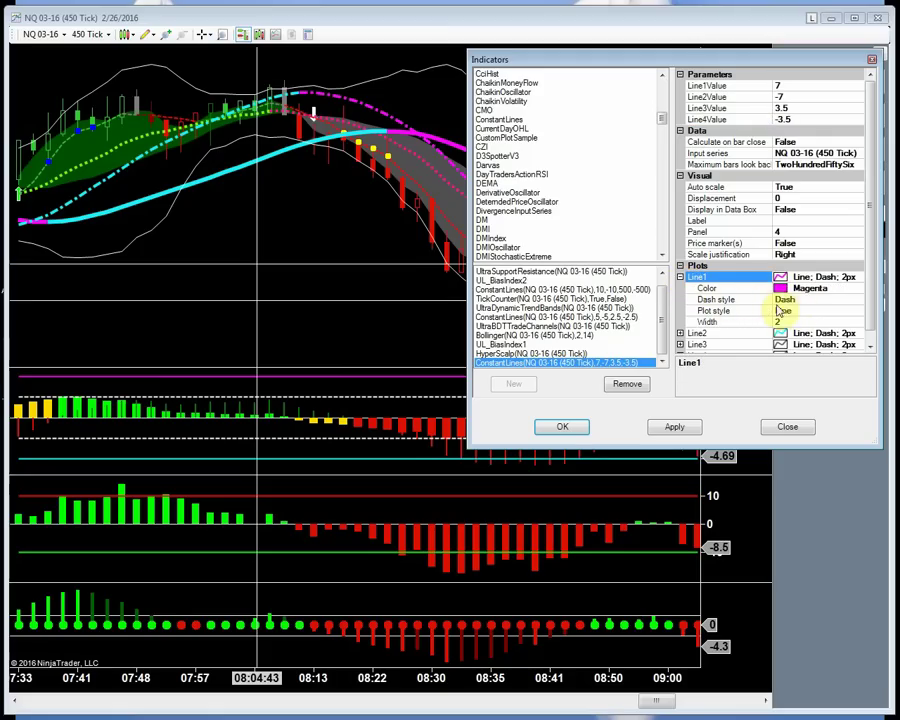
{"action": "left_click", "coordinate": [859, 300]}
{"action": "left_click", "coordinate": [857, 300]}
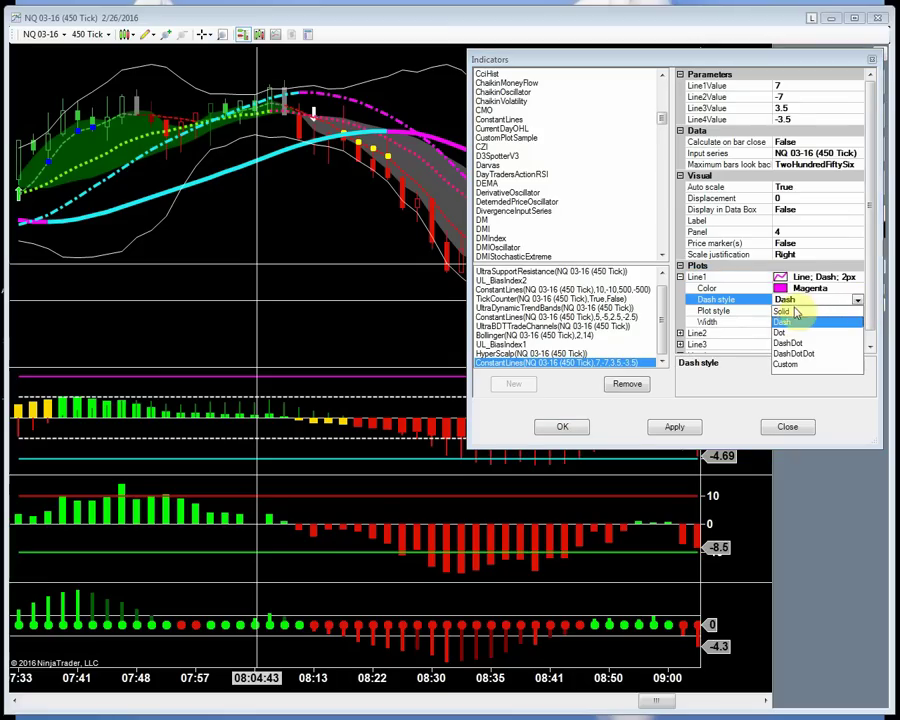
{"action": "left_click", "coordinate": [781, 313]}
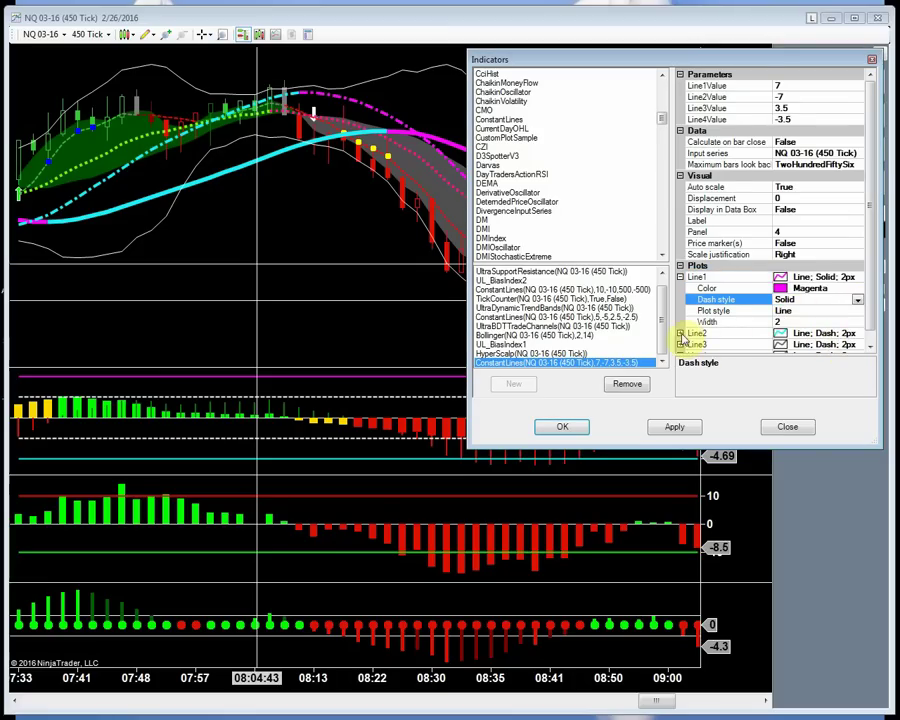
{"action": "left_click", "coordinate": [680, 334]}
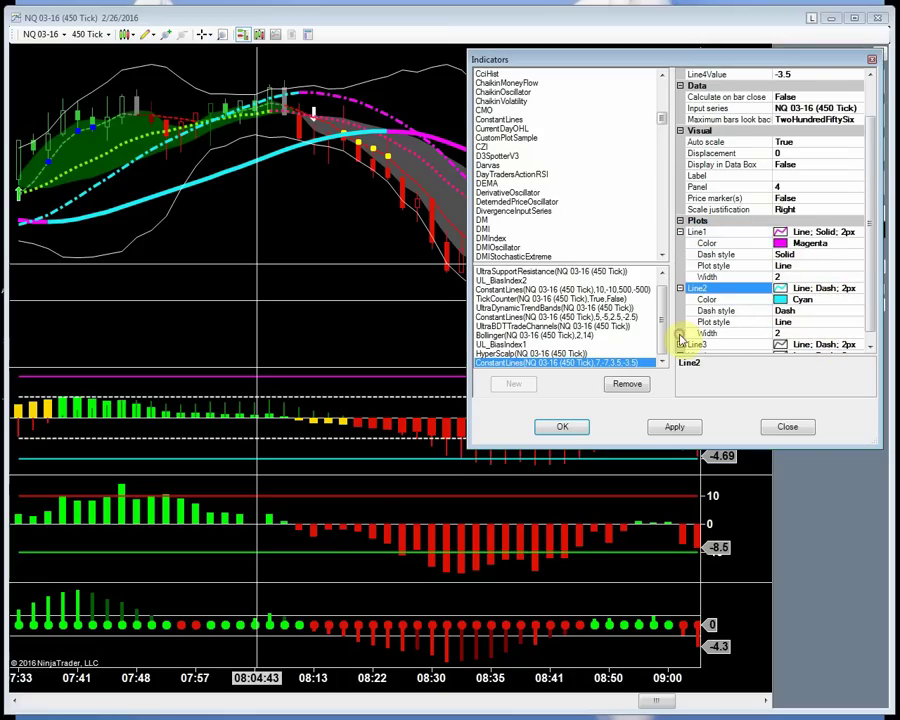
{"action": "left_click", "coordinate": [857, 311]}
{"action": "left_click", "coordinate": [857, 311]}
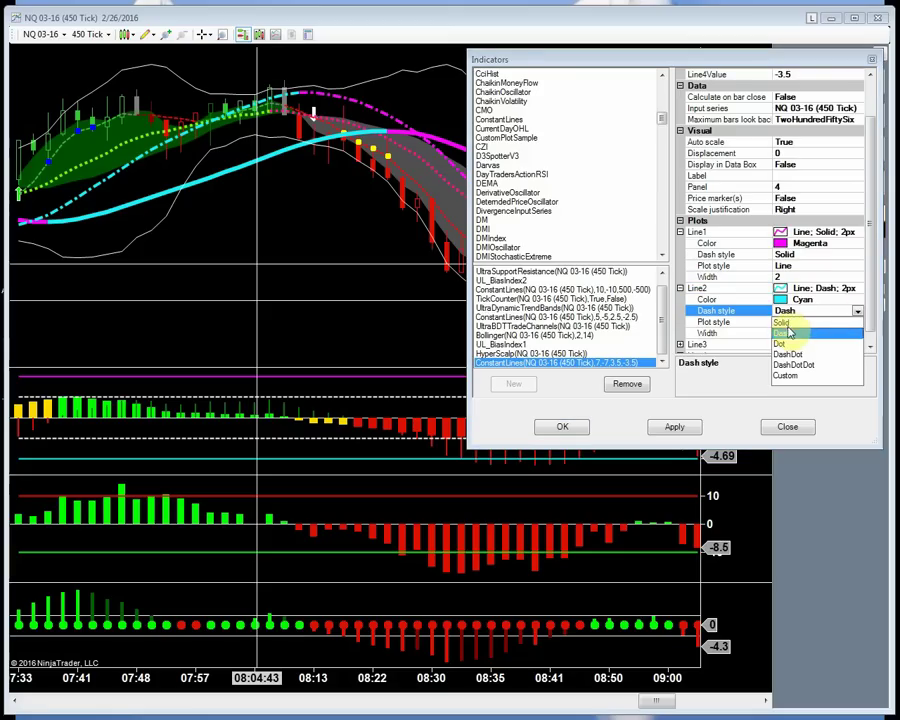
{"action": "left_click", "coordinate": [782, 323]}
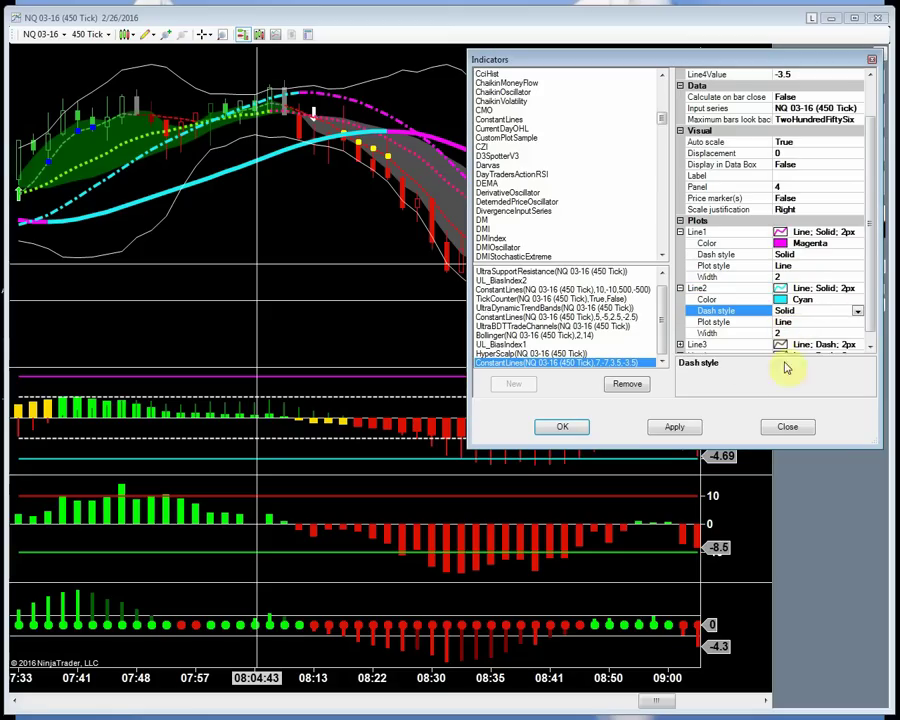
{"action": "left_click", "coordinate": [870, 345]}
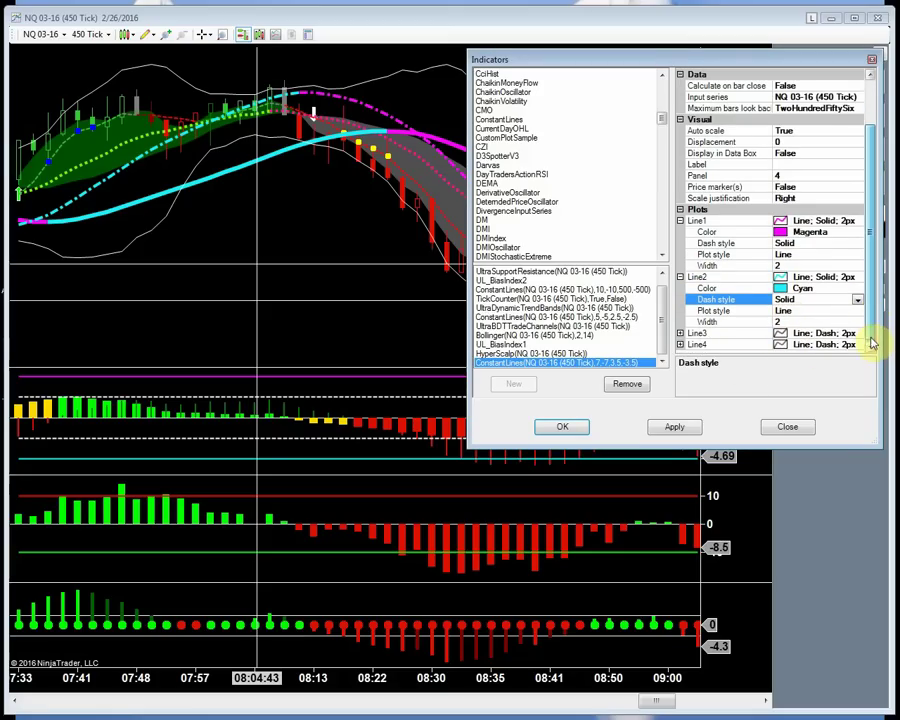
{"action": "left_click", "coordinate": [681, 333]}
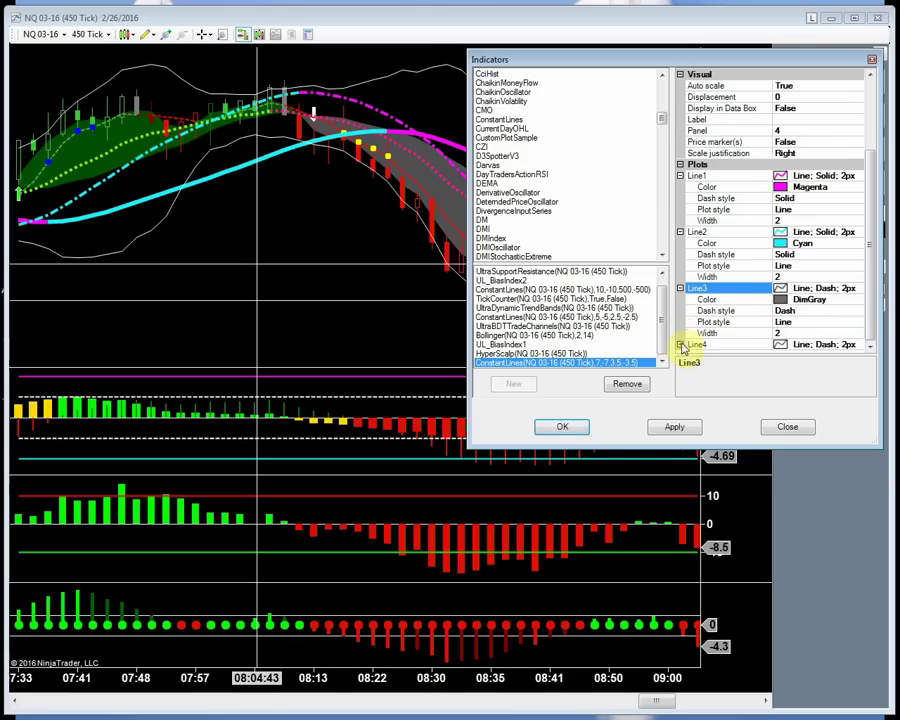
{"action": "left_click", "coordinate": [681, 346]}
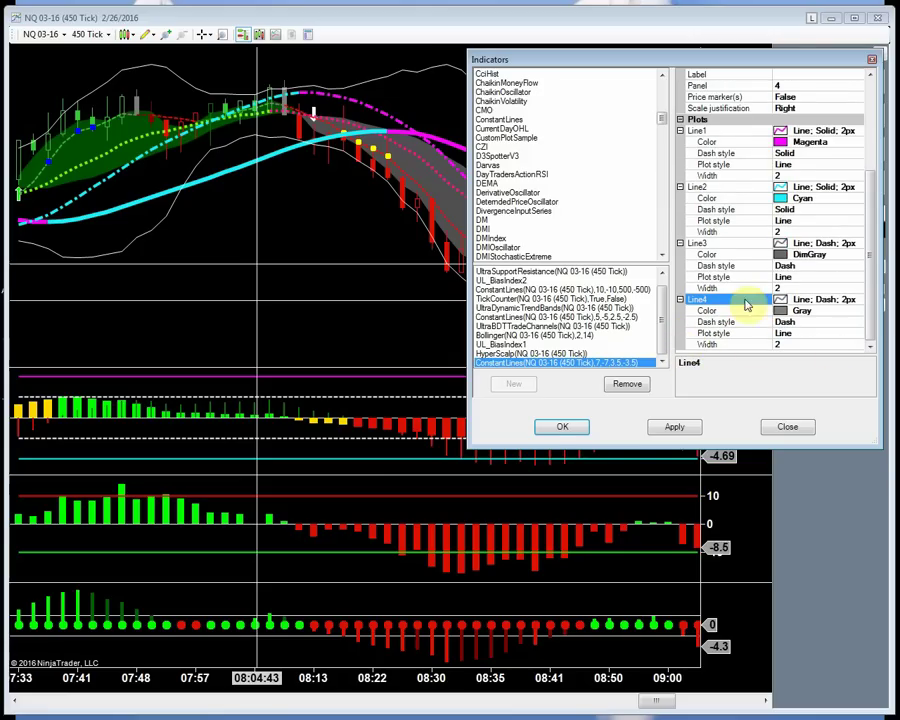
Set the colour of ConstantLines Line3 and Line4 to WhiteSmoke
{"action": "left_click", "coordinate": [856, 255]}
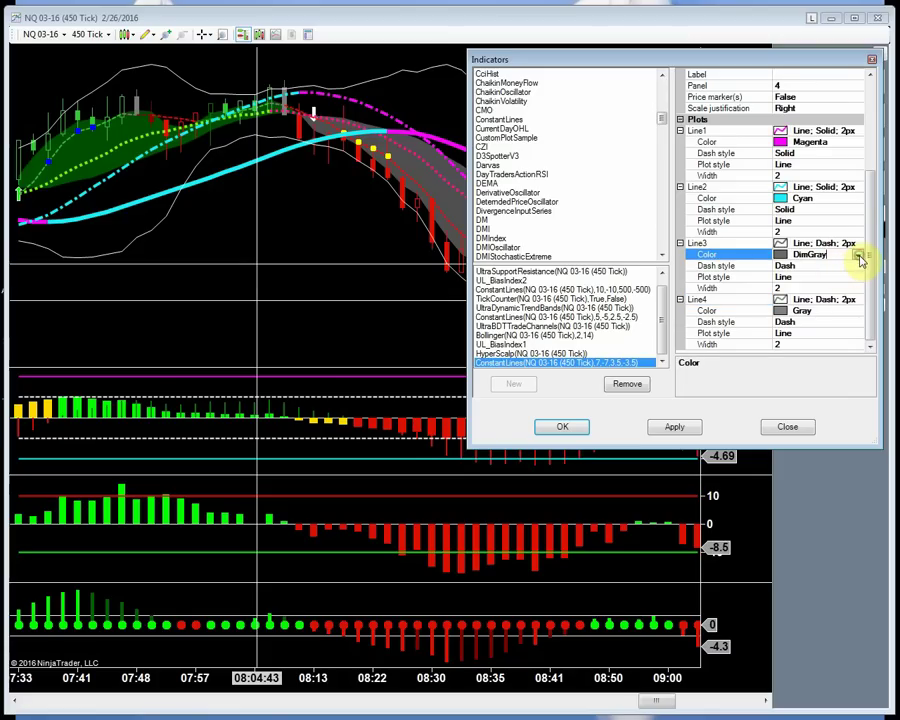
{"action": "left_click", "coordinate": [857, 255]}
{"action": "scroll", "coordinate": [858, 302], "scroll_direction": "down", "scroll_amount": 2}
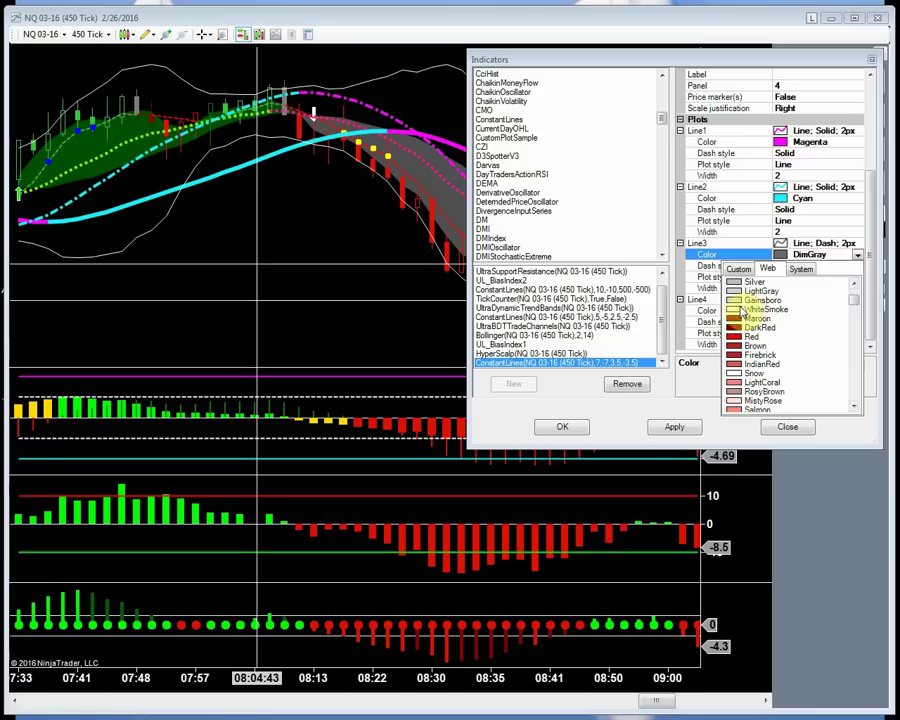
{"action": "left_click", "coordinate": [738, 311]}
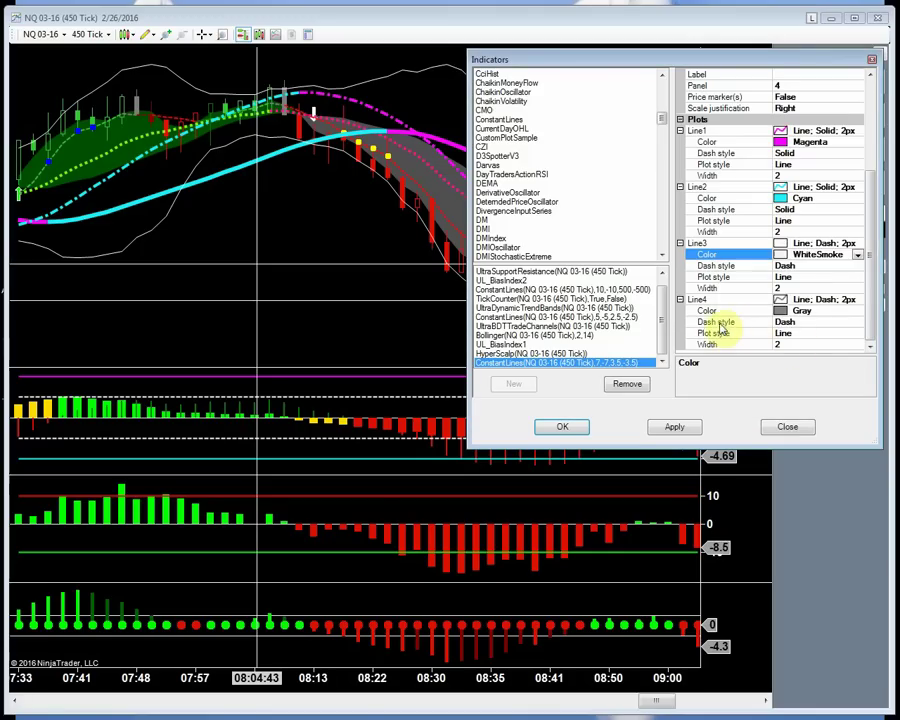
{"action": "left_click", "coordinate": [856, 309]}
{"action": "left_click", "coordinate": [857, 311]}
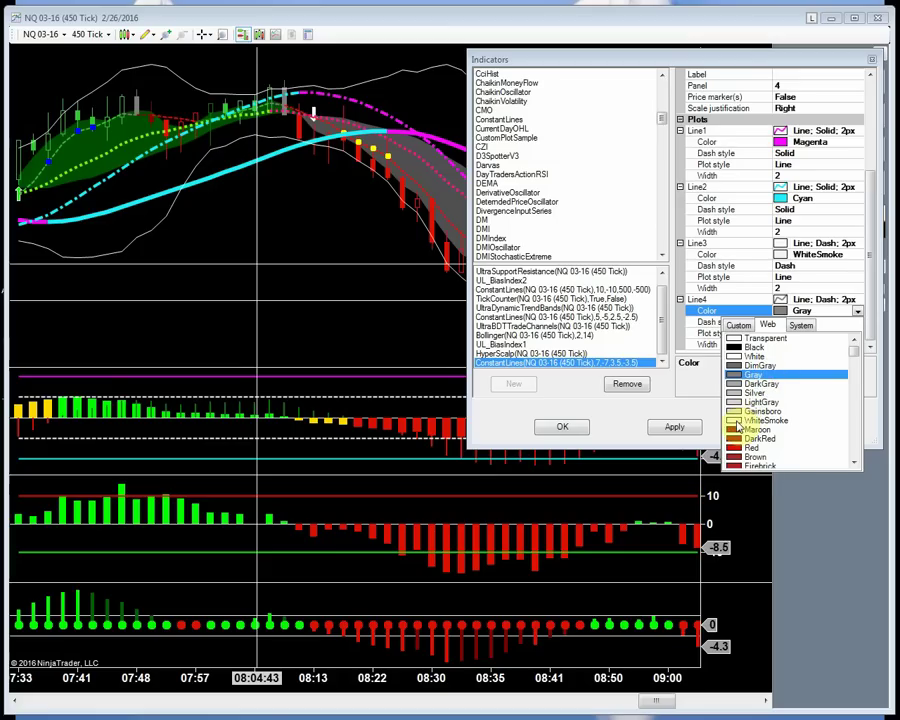
{"action": "left_click", "coordinate": [740, 421]}
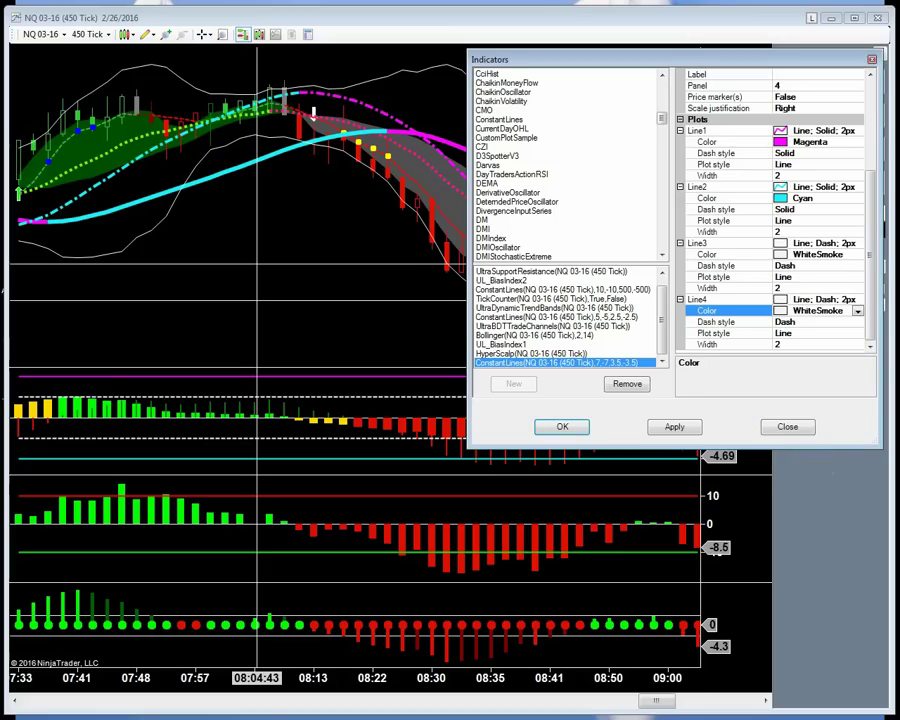
{"action": "left_click_drag", "start_coordinate": [876, 277], "coordinate": [871, 187]}
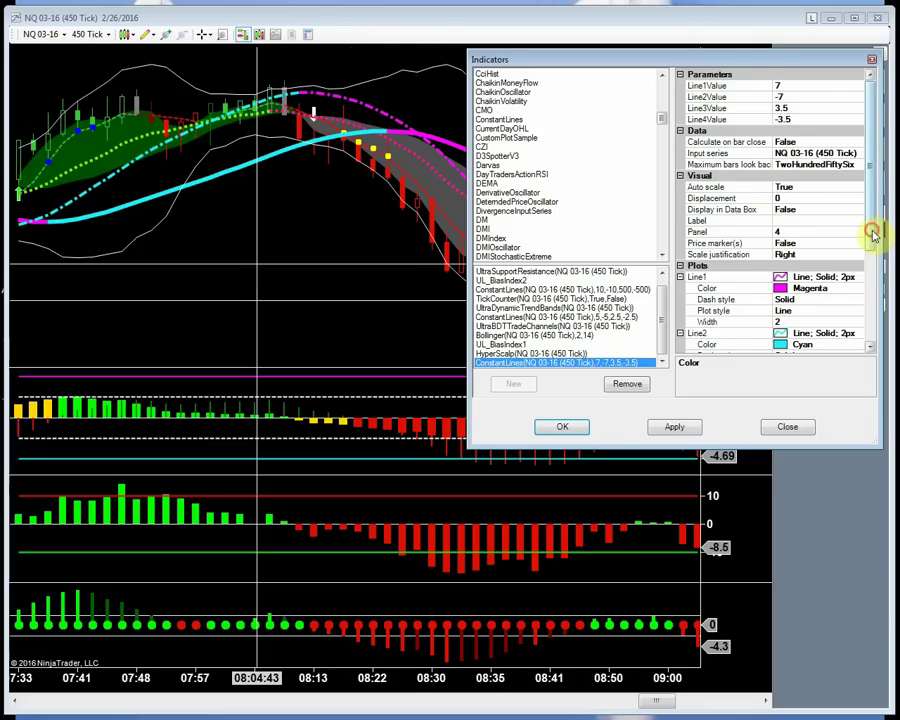
Apply the updated ConstantLines line colours to the NQ chart
{"action": "left_click_drag", "start_coordinate": [874, 235], "coordinate": [876, 344]}
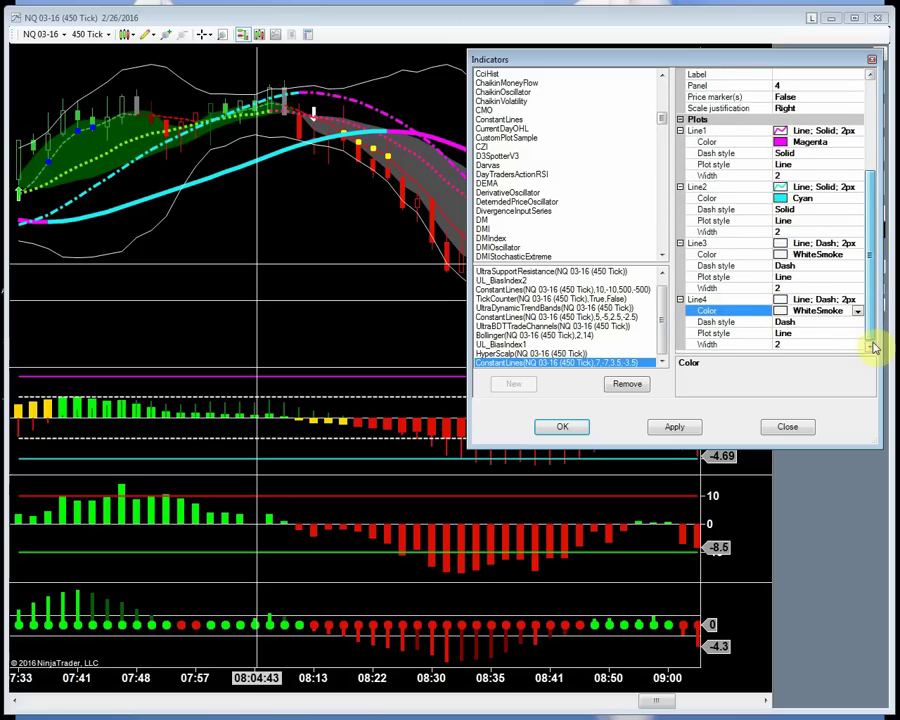
{"action": "left_click", "coordinate": [674, 427]}
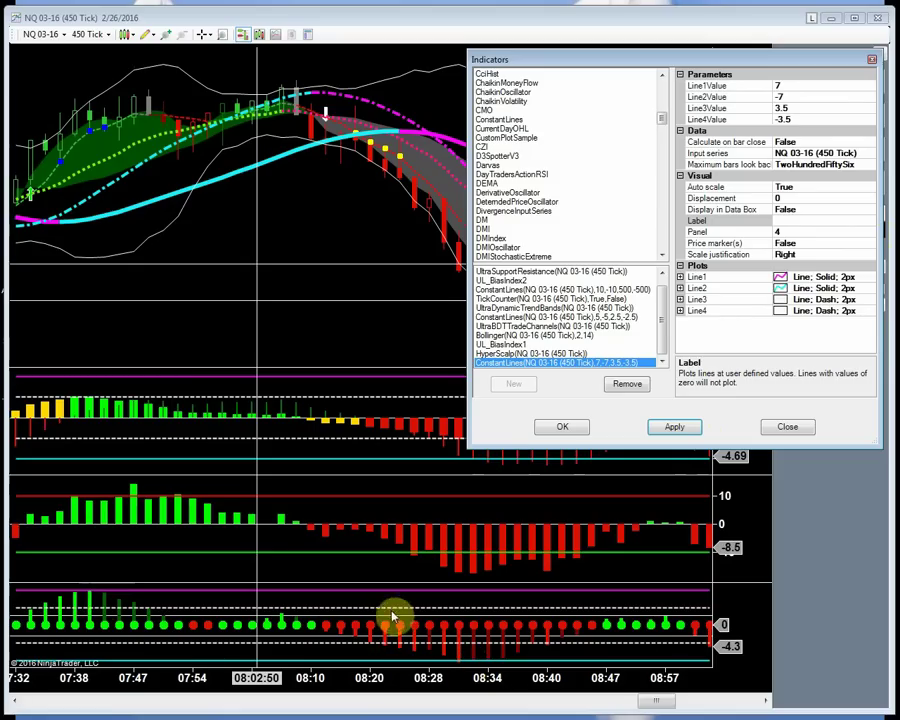
Set ConstantLines Line3 and Line4 width to 1, apply, and select HyperScalp
{"action": "left_click", "coordinate": [680, 300]}
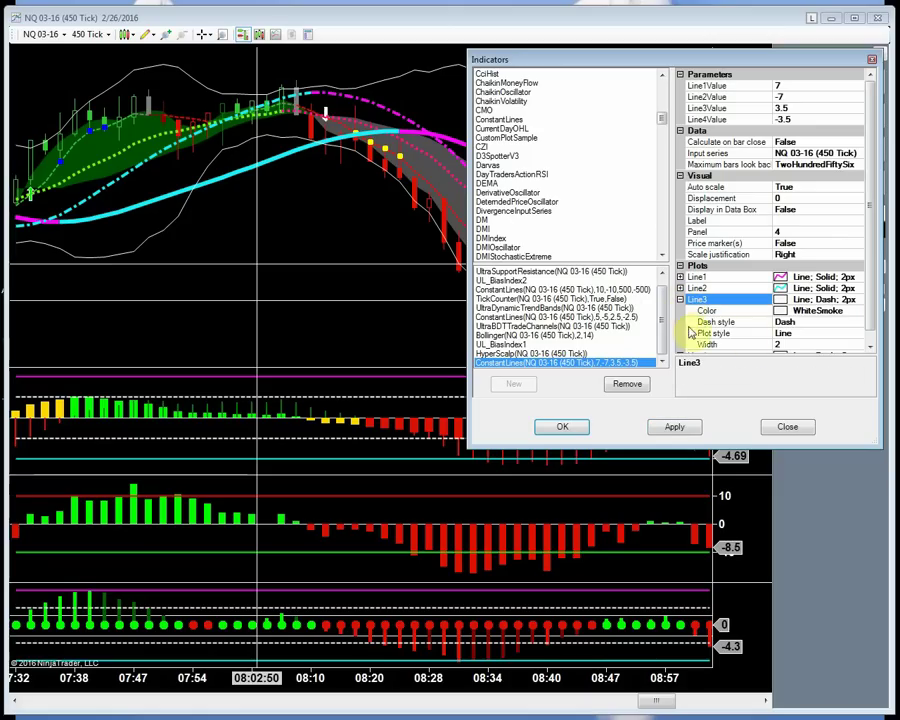
{"action": "scroll", "coordinate": [865, 318], "scroll_direction": "down", "scroll_amount": 1}
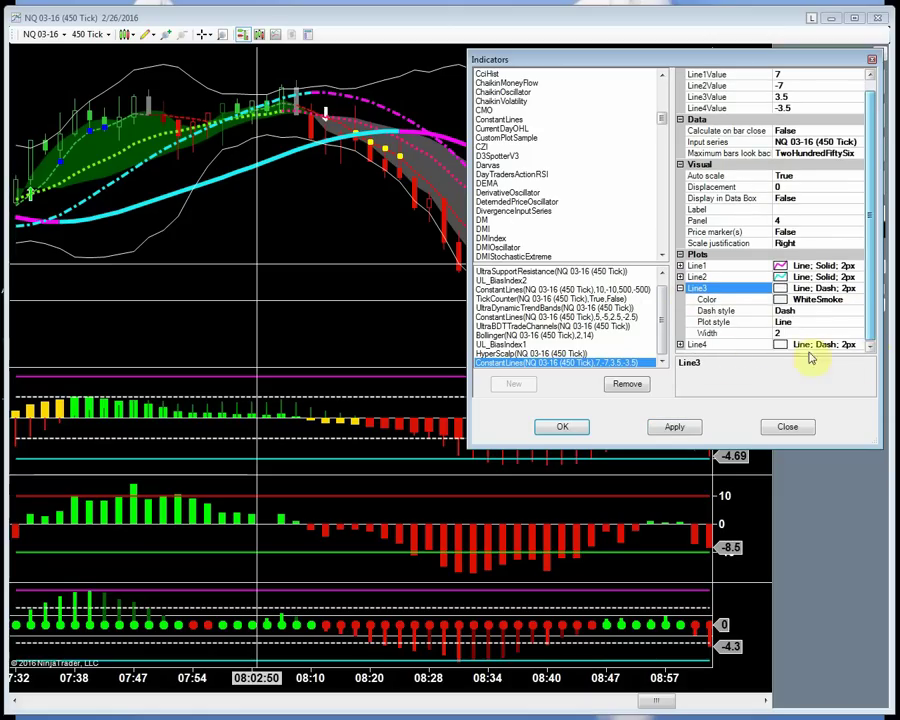
{"action": "left_click", "coordinate": [680, 345]}
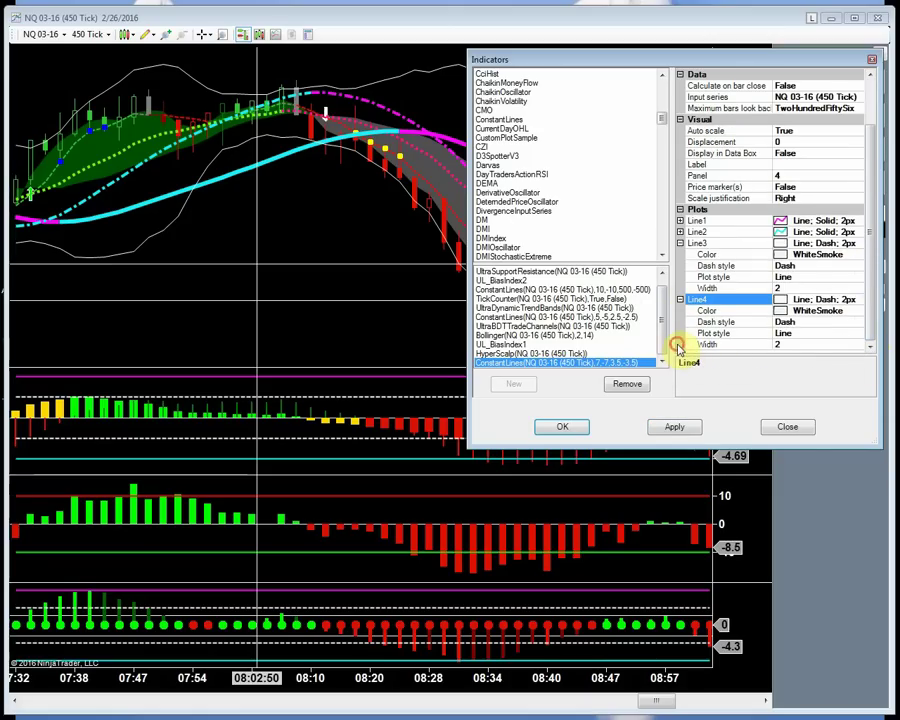
{"action": "left_click", "coordinate": [803, 288]}
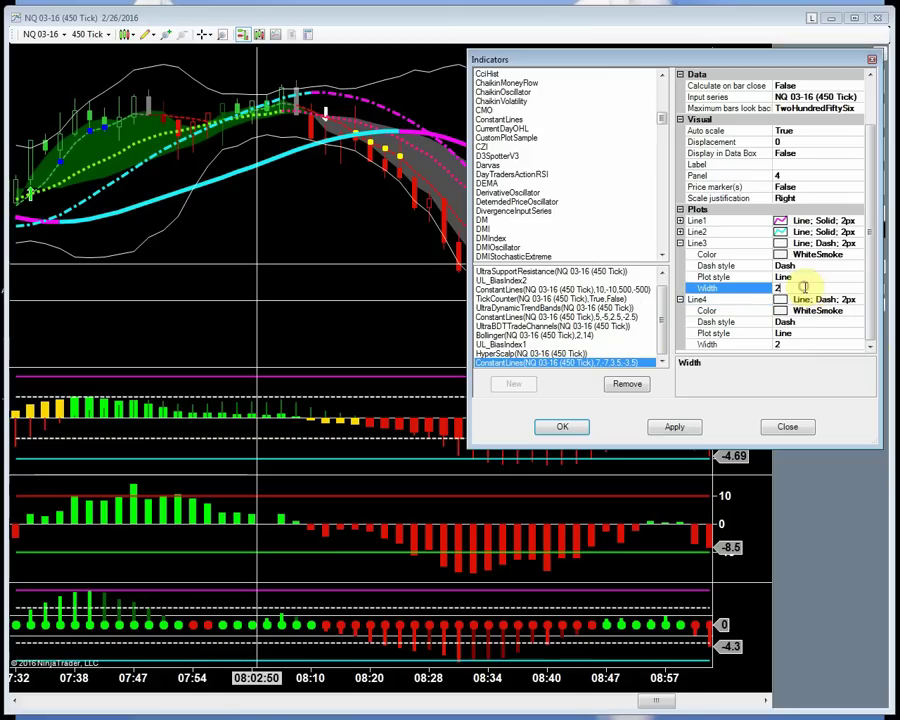
{"action": "type", "text": "1"}
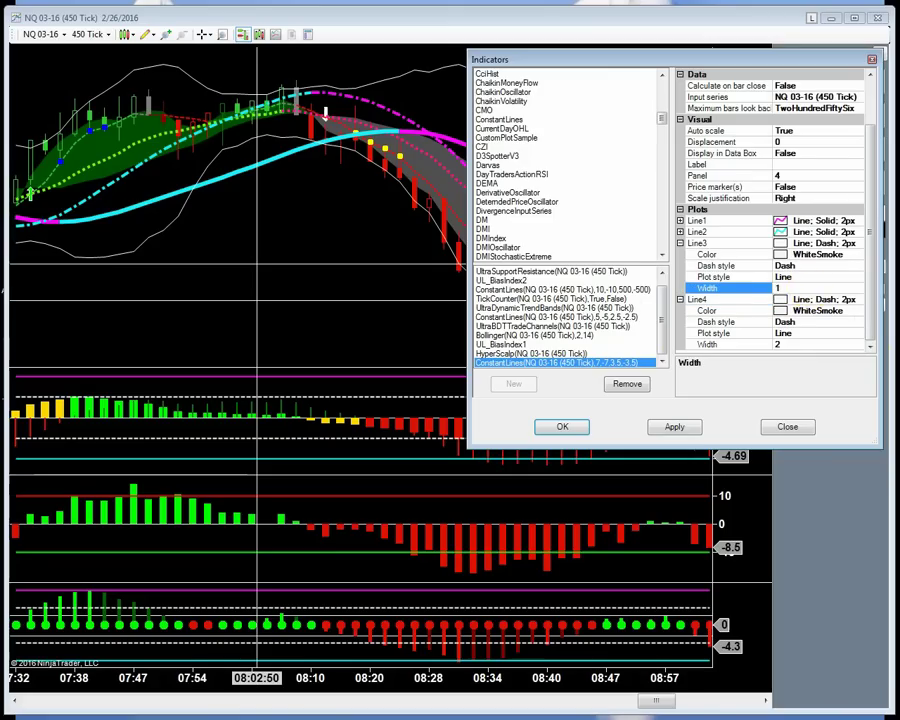
{"action": "left_click", "coordinate": [789, 344]}
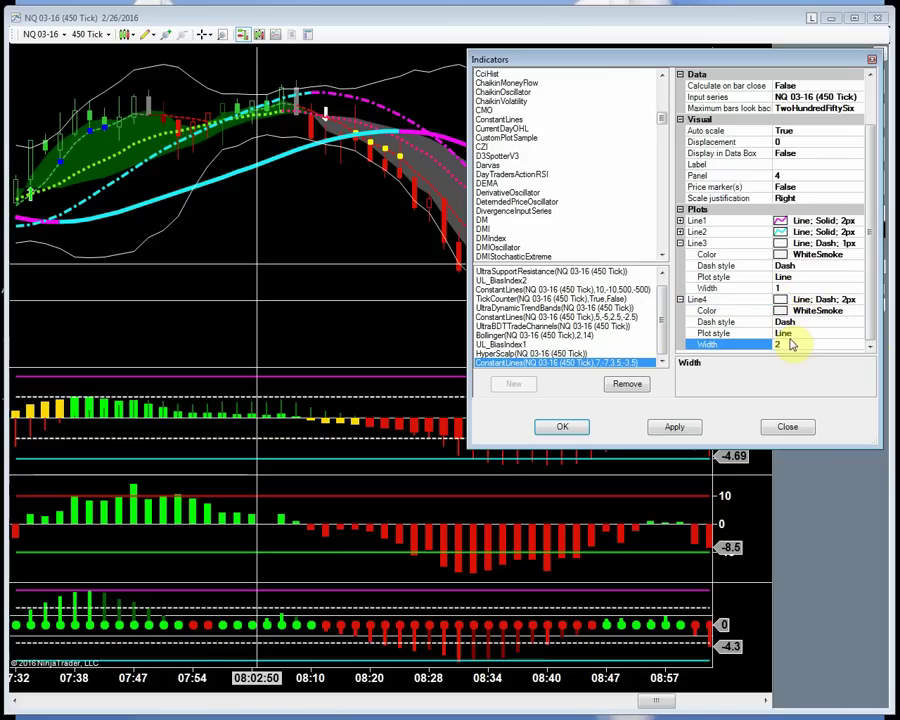
{"action": "type", "text": "1"}
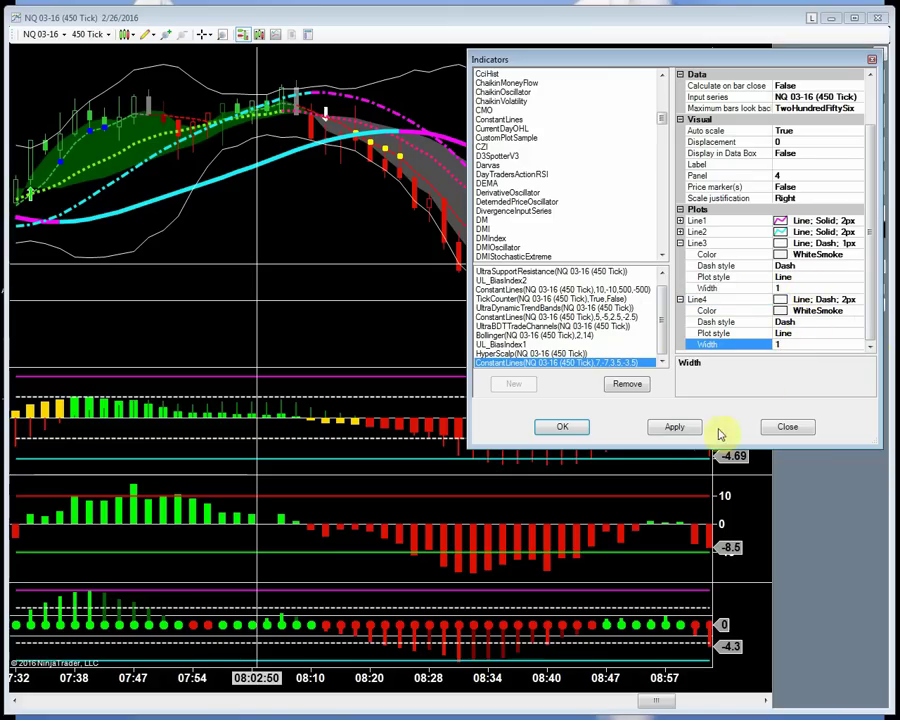
{"action": "left_click", "coordinate": [674, 428]}
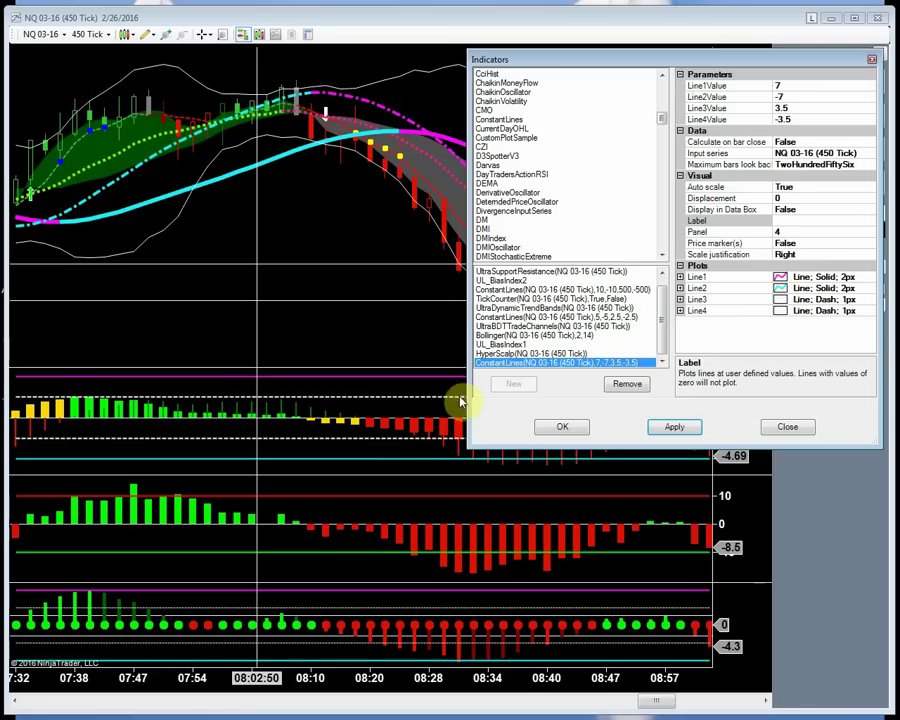
{"action": "left_click", "coordinate": [497, 354]}
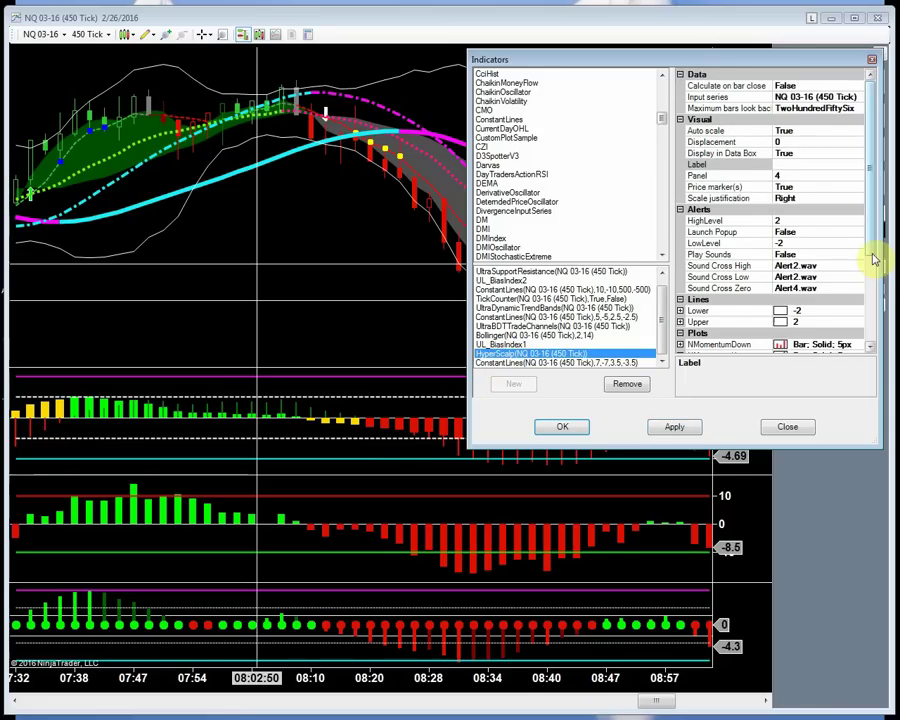
Set HyperScalp's Lower line colour to Transparent
{"action": "scroll", "coordinate": [873, 258], "scroll_direction": "down", "scroll_amount": 1}
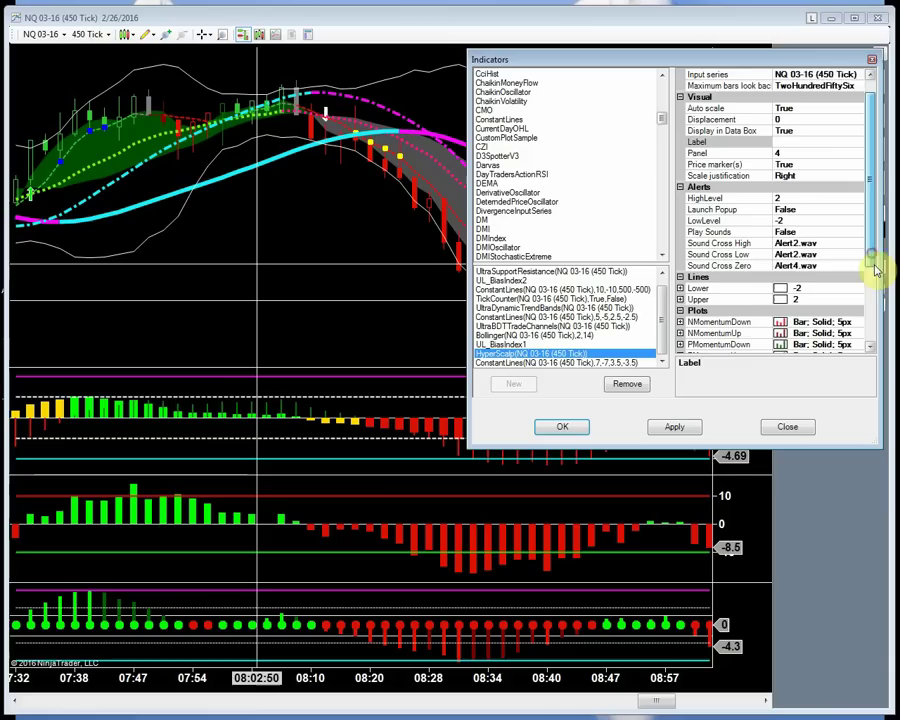
{"action": "left_click", "coordinate": [697, 276]}
{"action": "left_click", "coordinate": [681, 277]}
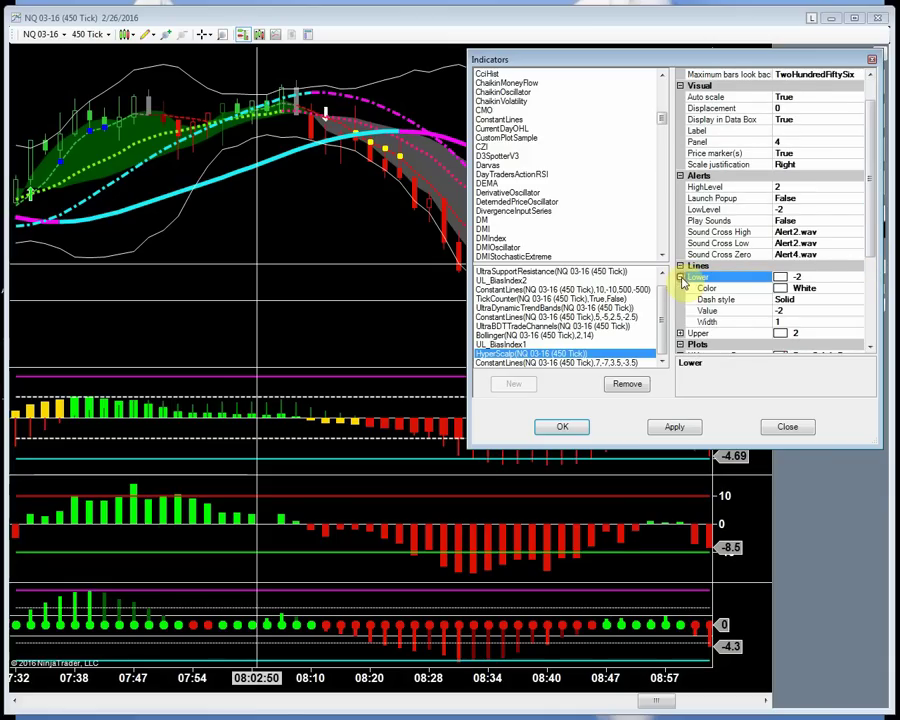
{"action": "left_click", "coordinate": [712, 334]}
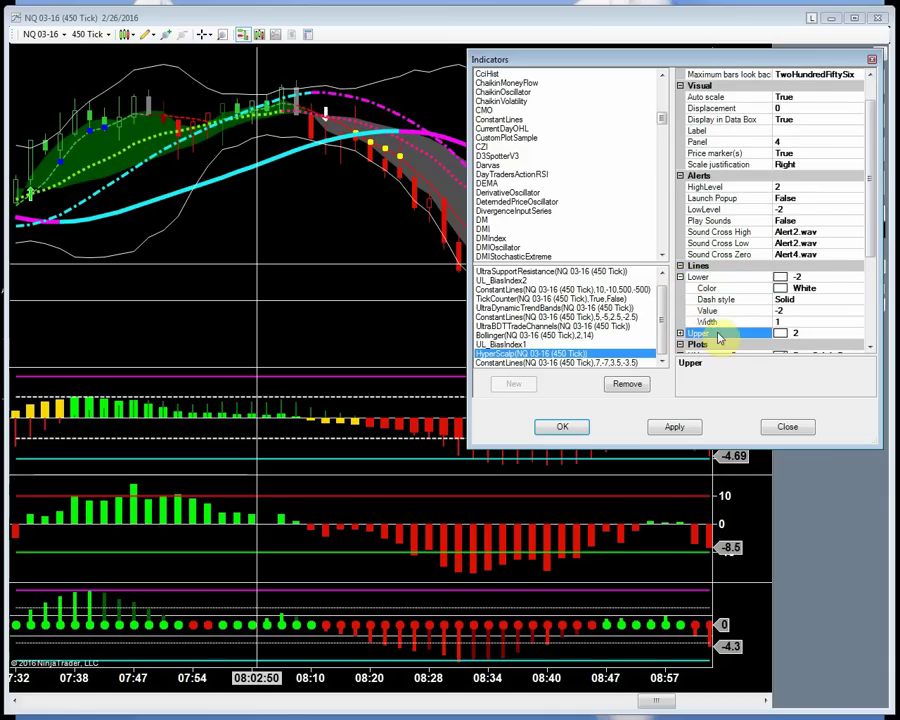
{"action": "left_click", "coordinate": [680, 336]}
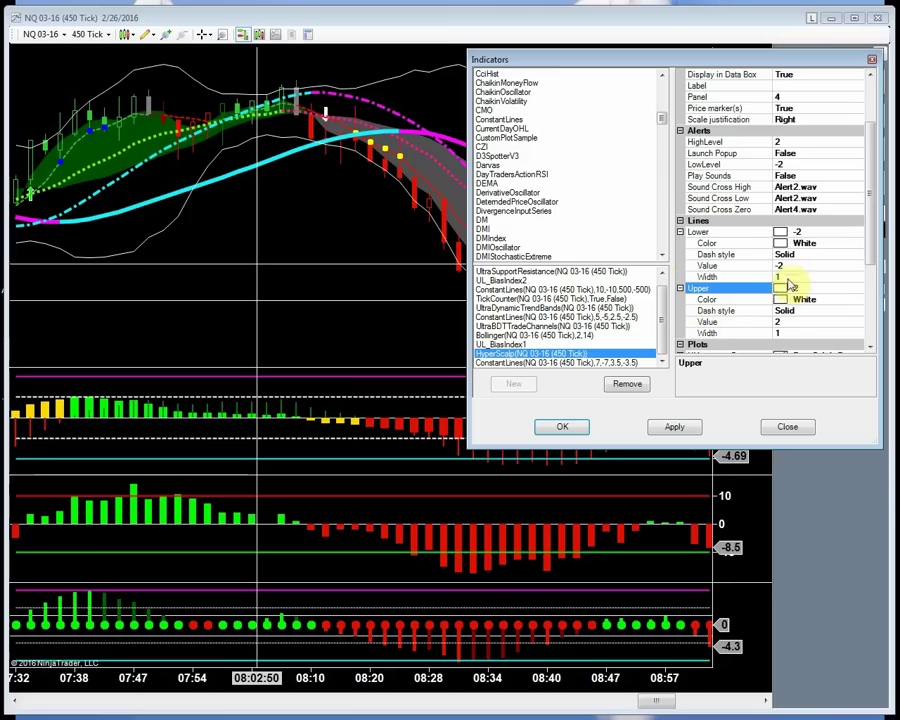
{"action": "left_click", "coordinate": [854, 243]}
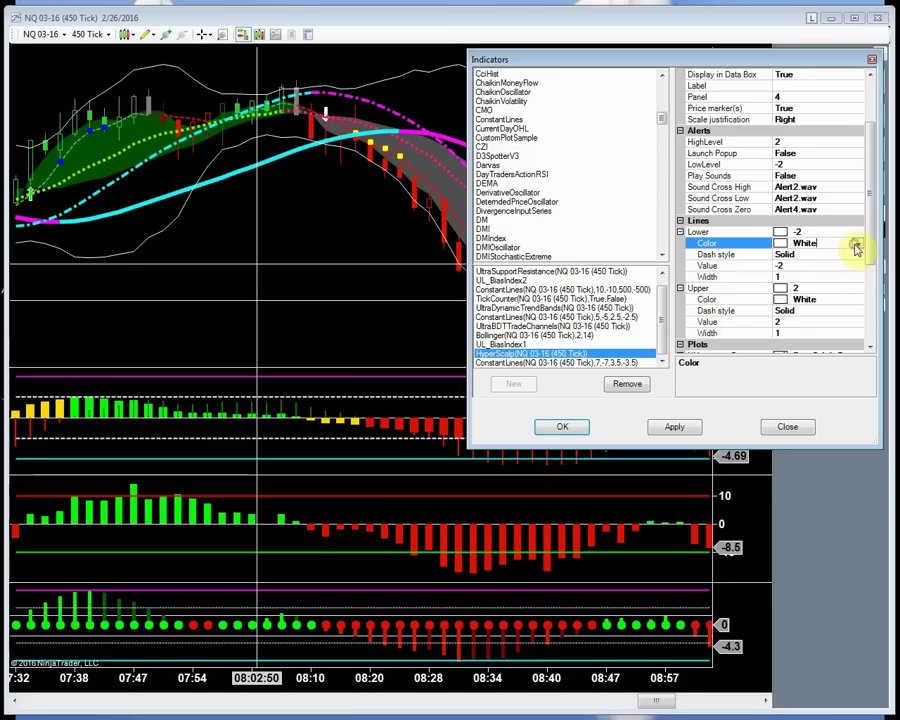
{"action": "left_click", "coordinate": [857, 244]}
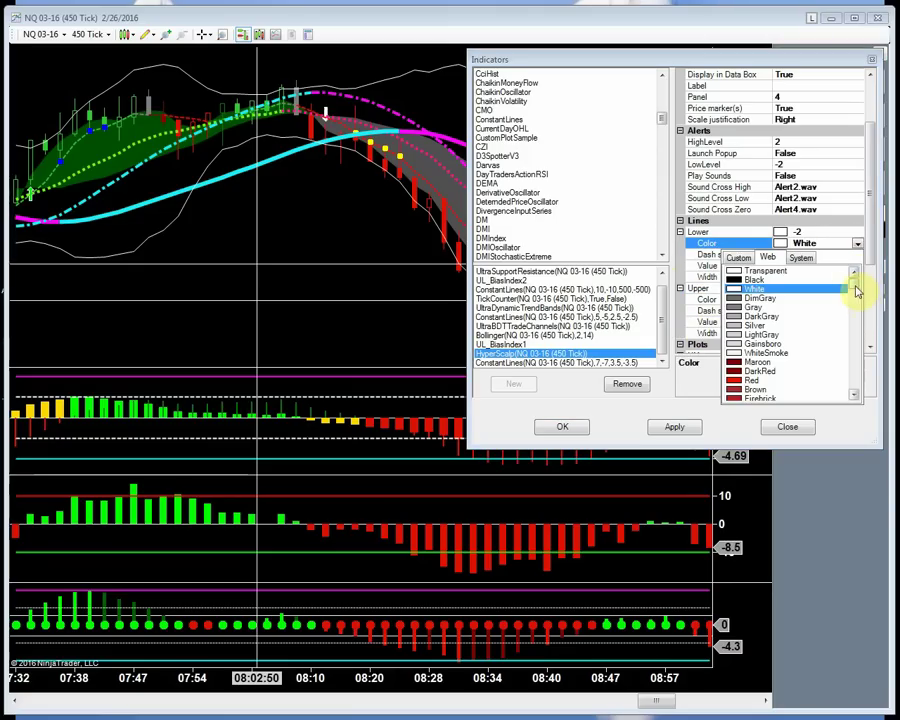
{"action": "left_click", "coordinate": [735, 272]}
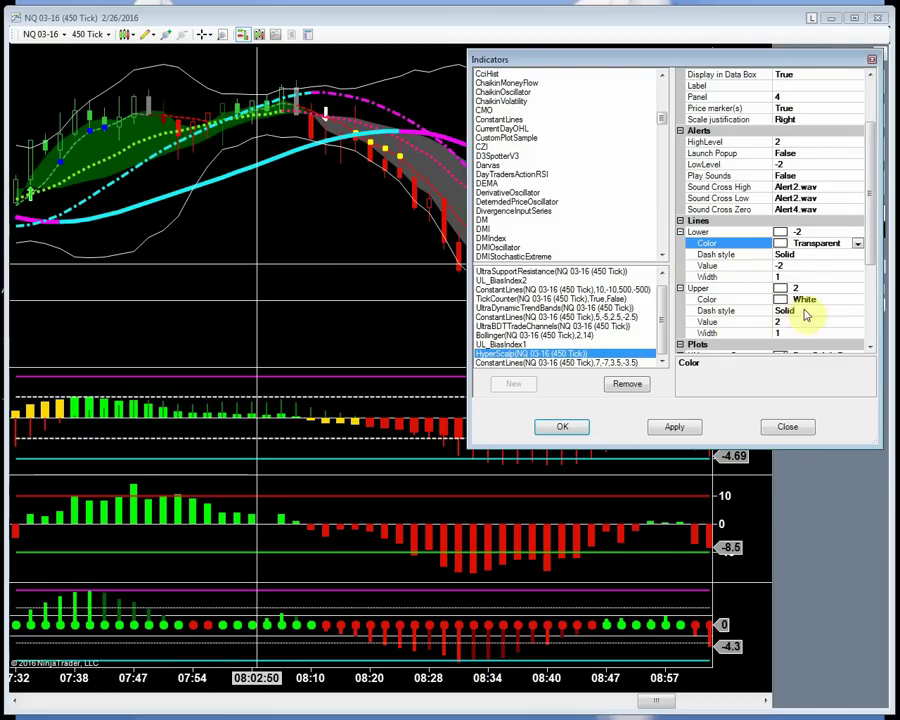
Make HyperScalp's Upper line Transparent as well and apply to the chart
{"action": "left_click", "coordinate": [862, 302]}
{"action": "left_click", "coordinate": [858, 300]}
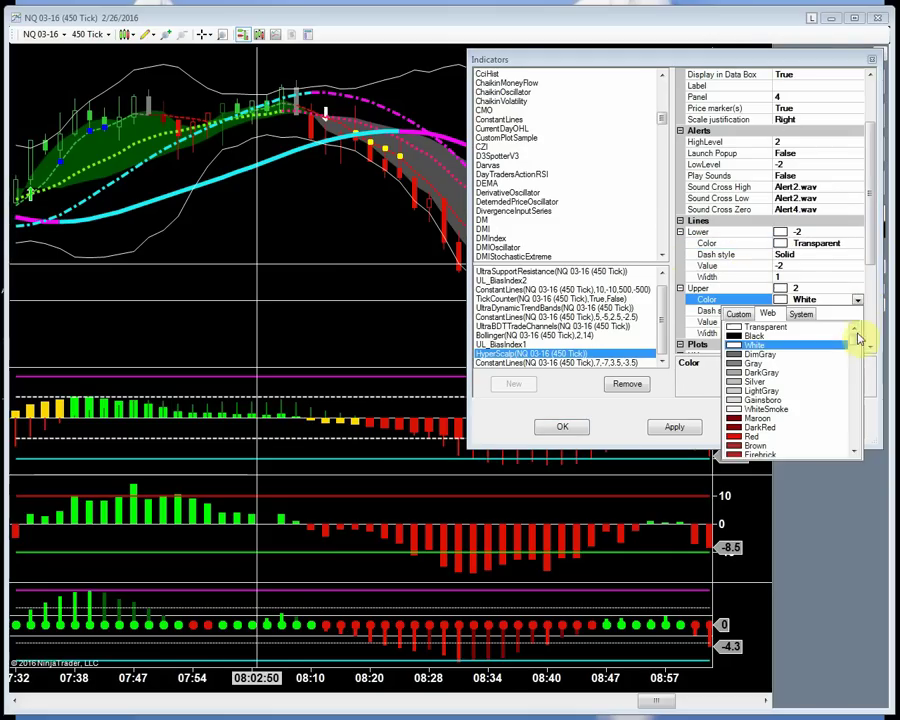
{"action": "left_click", "coordinate": [739, 327]}
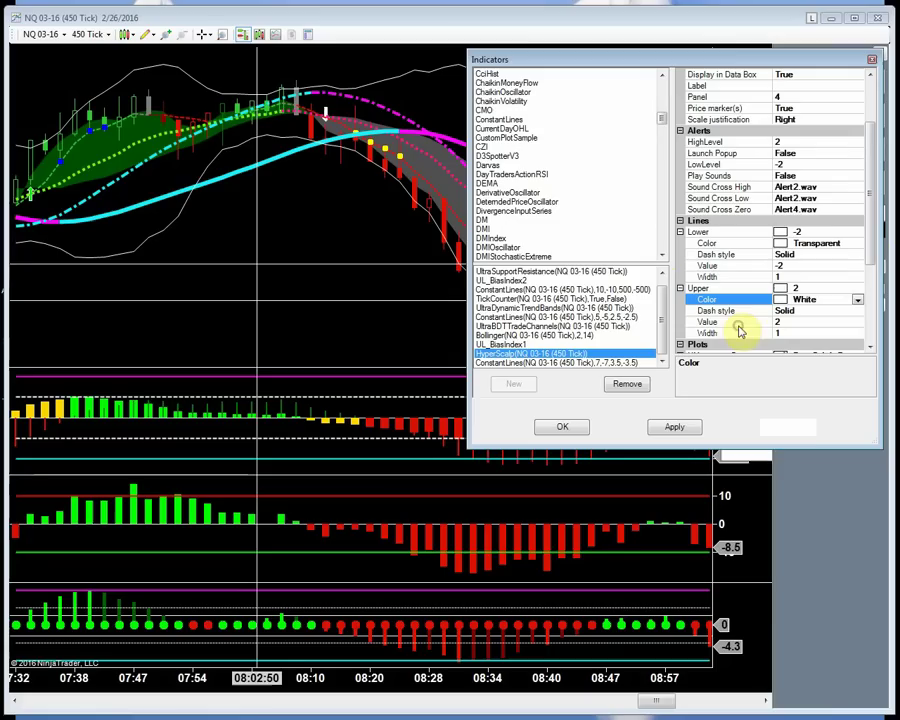
{"action": "left_click", "coordinate": [674, 428]}
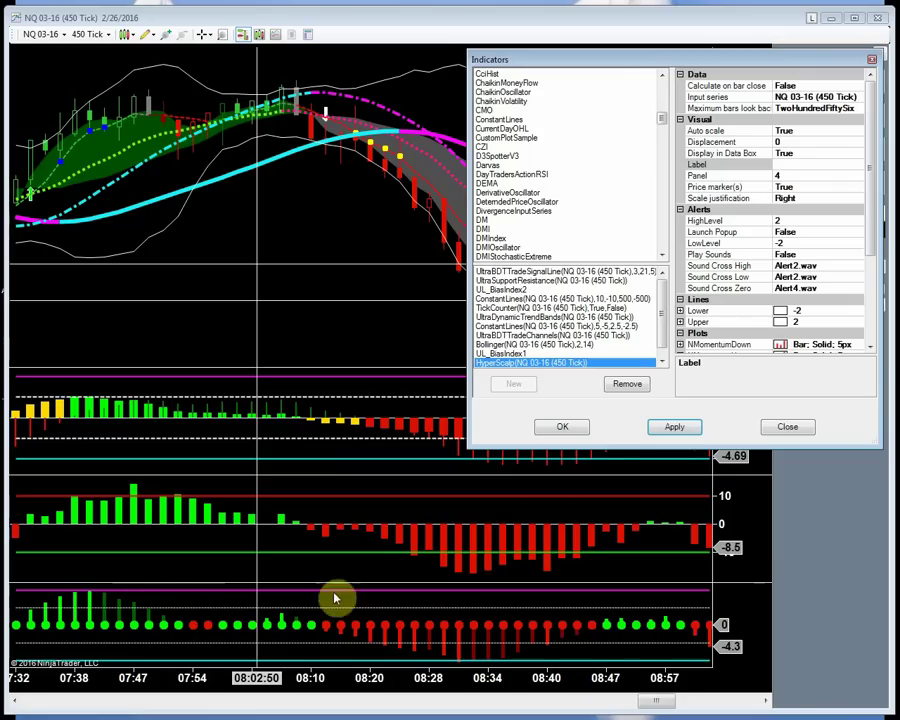
Reselect ConstantLines (7, -7, 3.5, -3.5) and expand its Line3 and Line4 plots
{"action": "scroll", "coordinate": [871, 250], "scroll_direction": "down", "scroll_amount": 2}
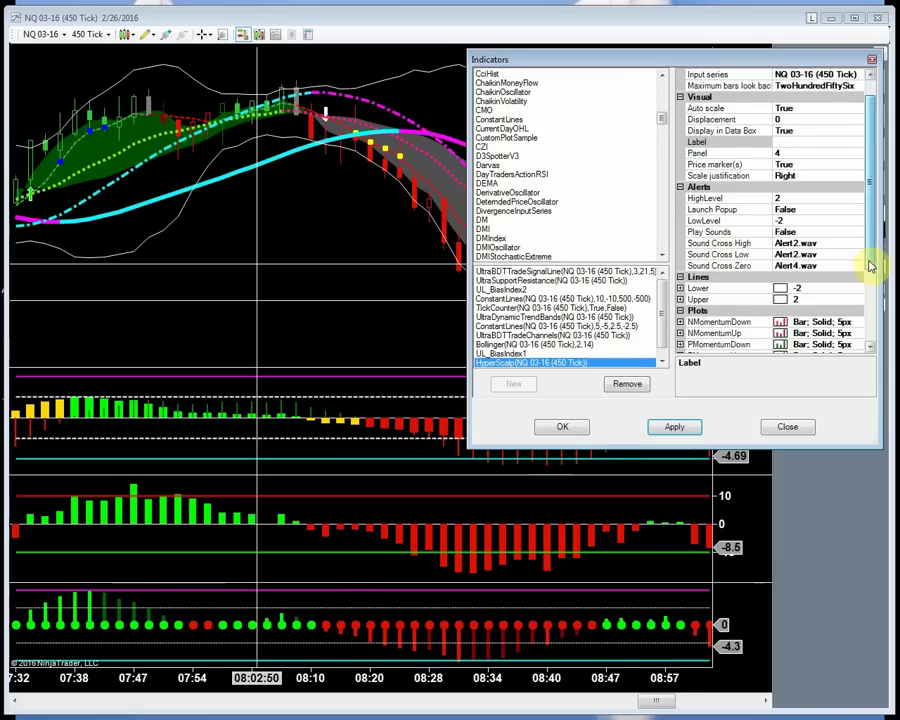
{"action": "scroll", "coordinate": [870, 290], "scroll_direction": "up", "scroll_amount": 1}
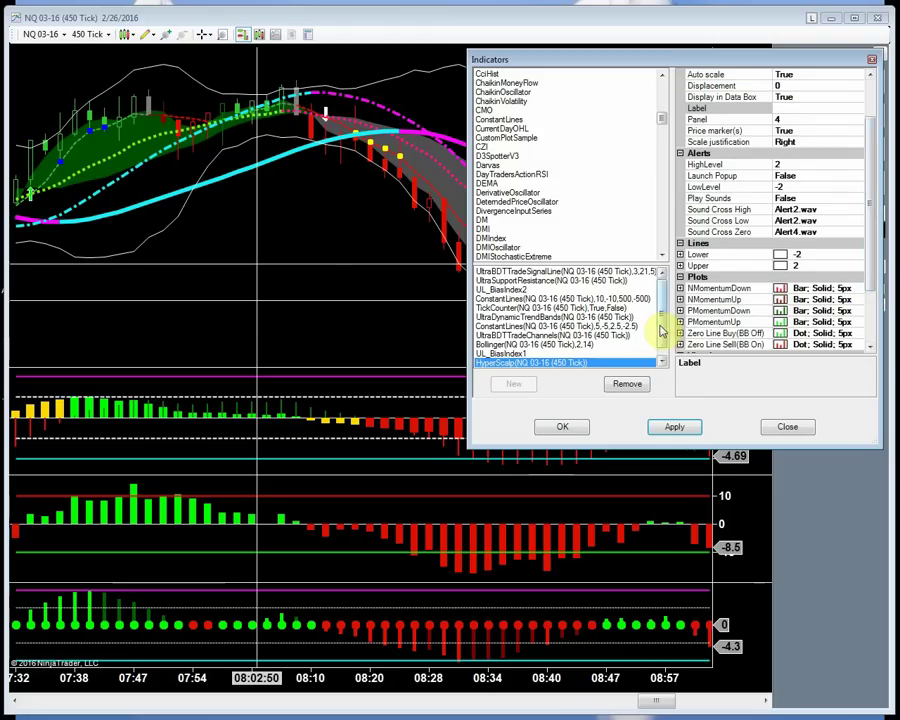
{"action": "left_click", "coordinate": [661, 362]}
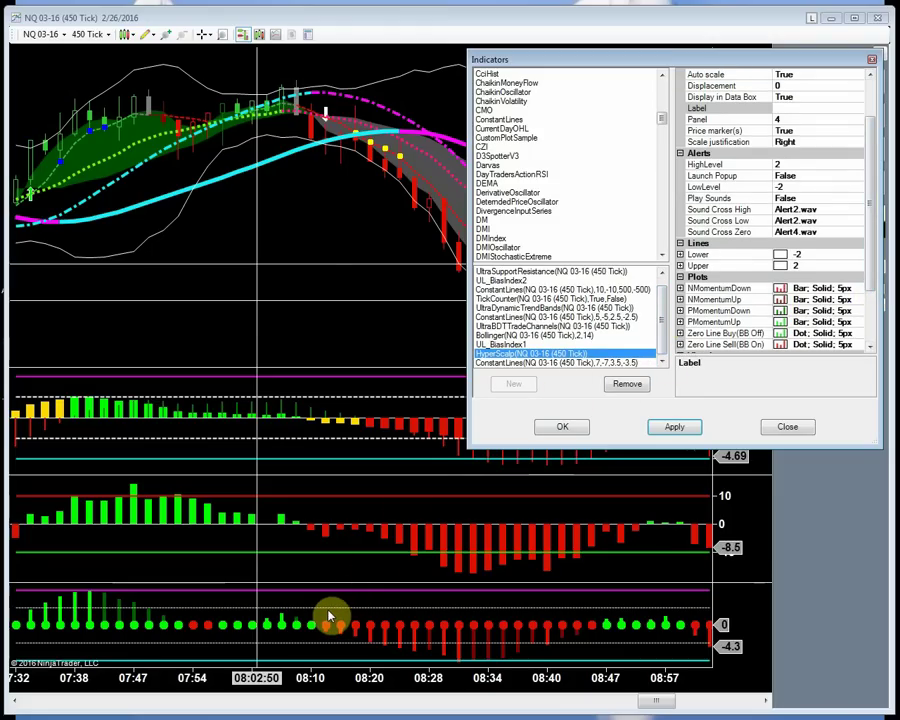
{"action": "left_click", "coordinate": [498, 363]}
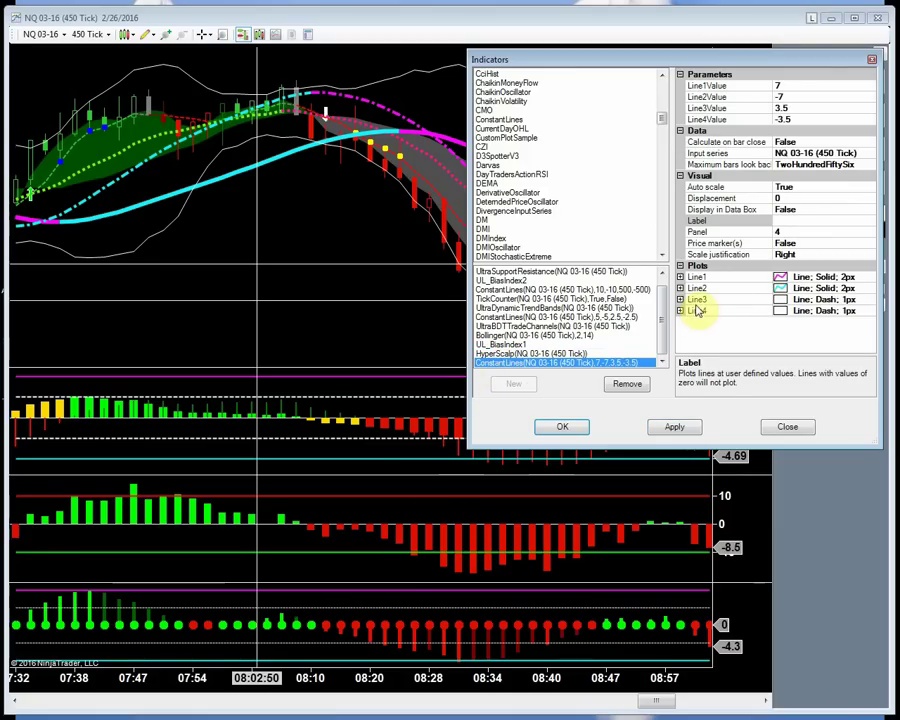
{"action": "left_click", "coordinate": [680, 300]}
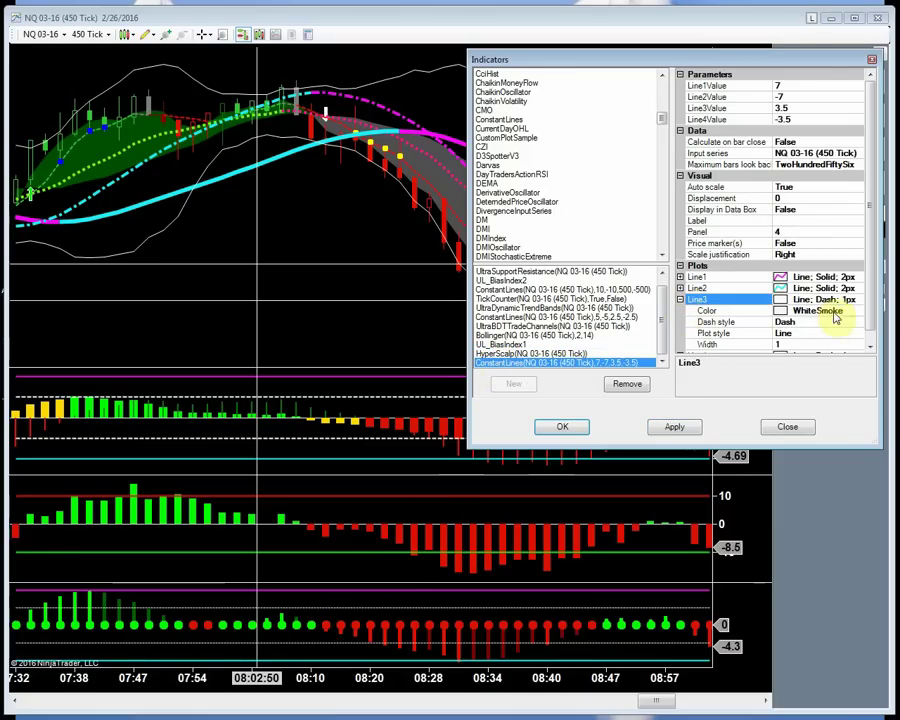
{"action": "left_click", "coordinate": [869, 344]}
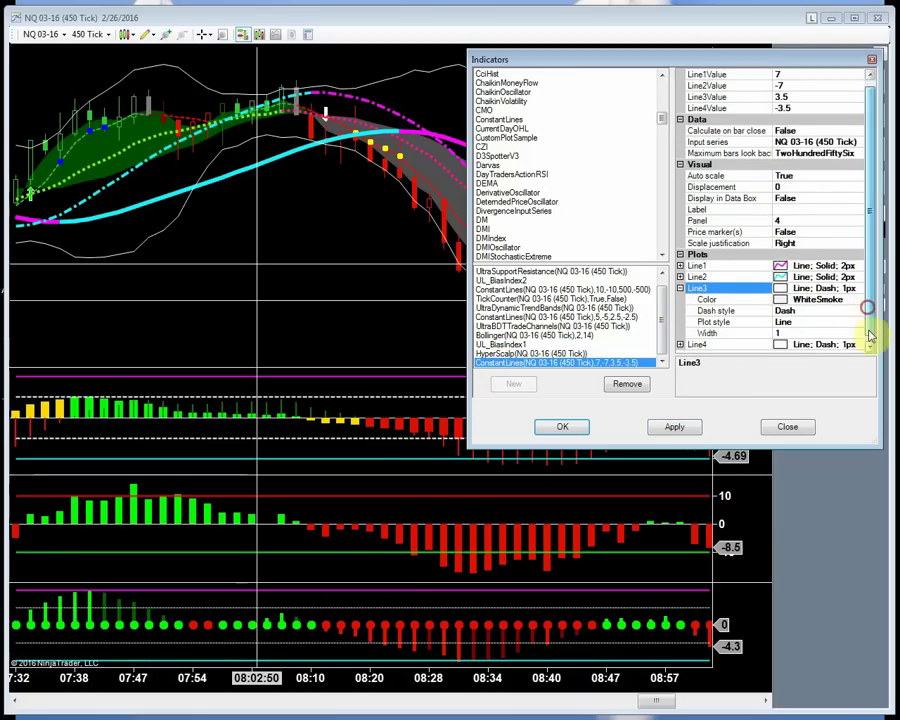
{"action": "left_click", "coordinate": [681, 345]}
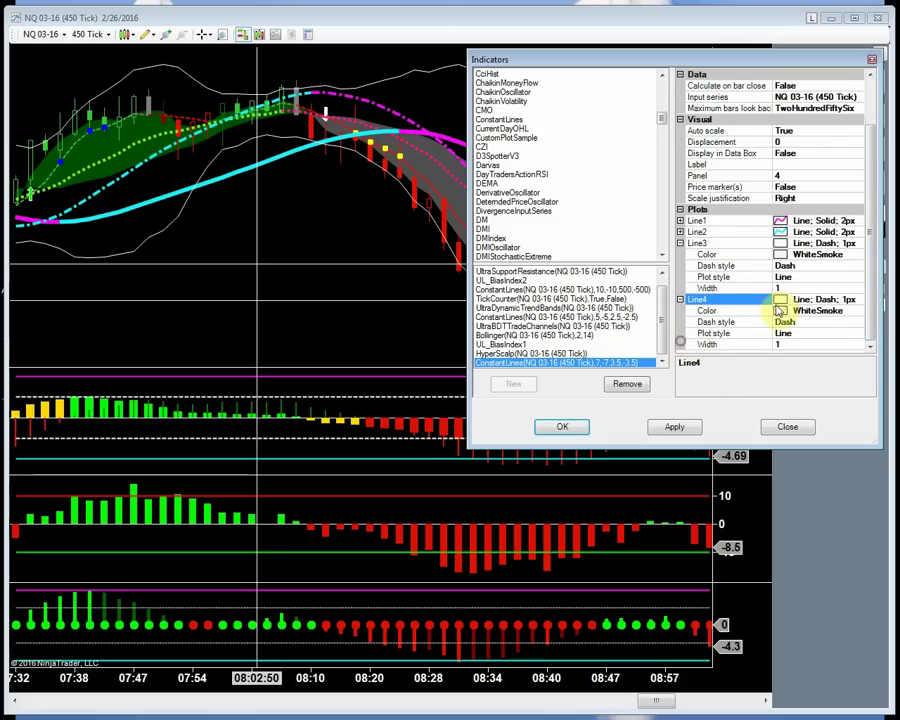
Set Line3 and Line4 dash style to Solid, apply, and close the Indicators dialog
{"action": "left_click", "coordinate": [861, 267]}
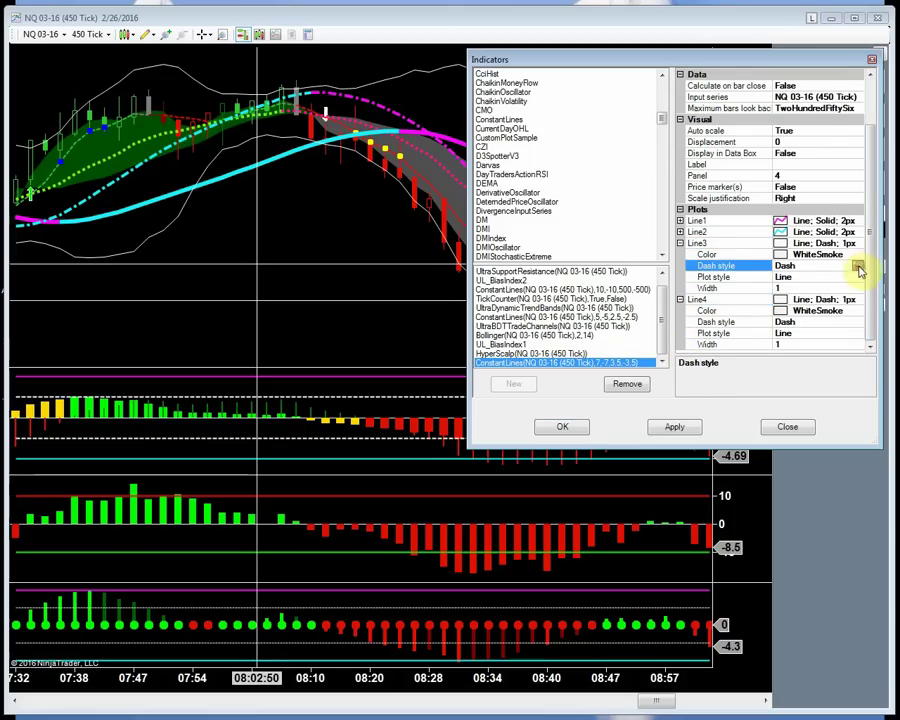
{"action": "left_click", "coordinate": [859, 270]}
{"action": "left_click", "coordinate": [785, 277]}
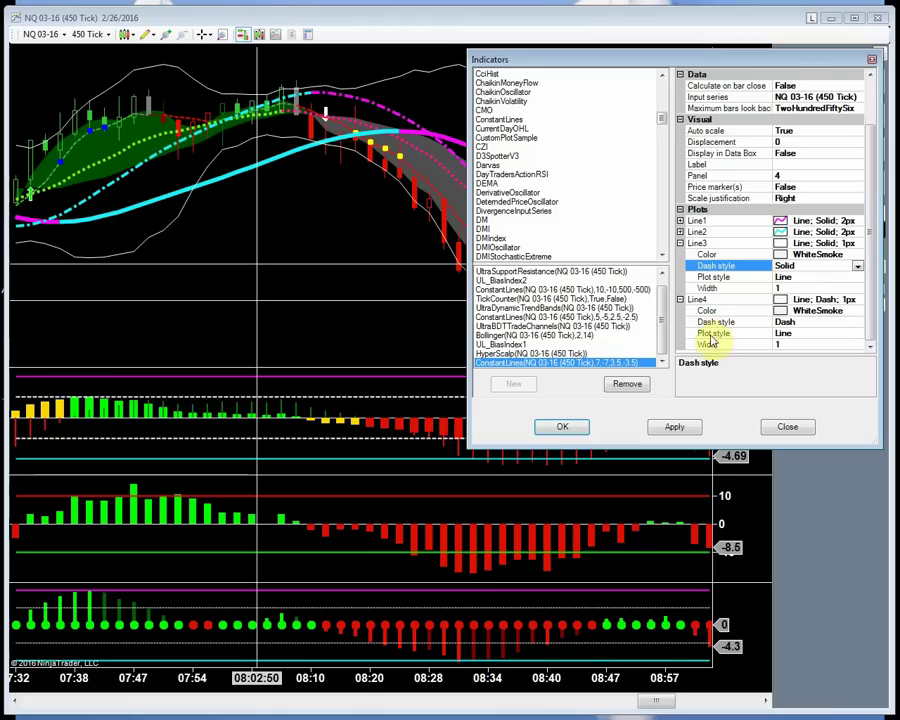
{"action": "left_click", "coordinate": [854, 322]}
{"action": "left_click", "coordinate": [857, 322]}
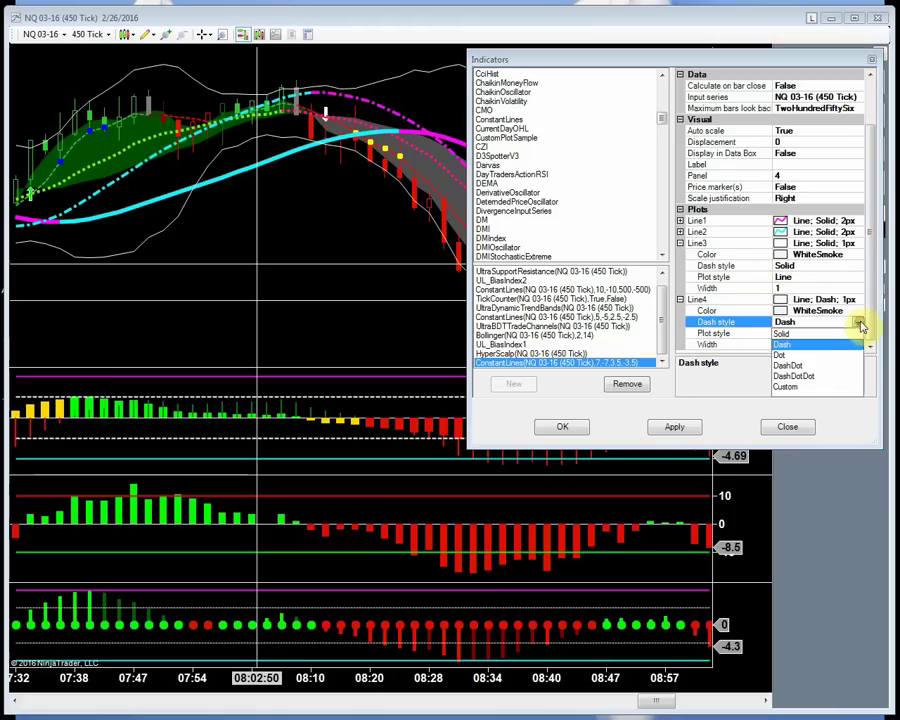
{"action": "left_click", "coordinate": [781, 343]}
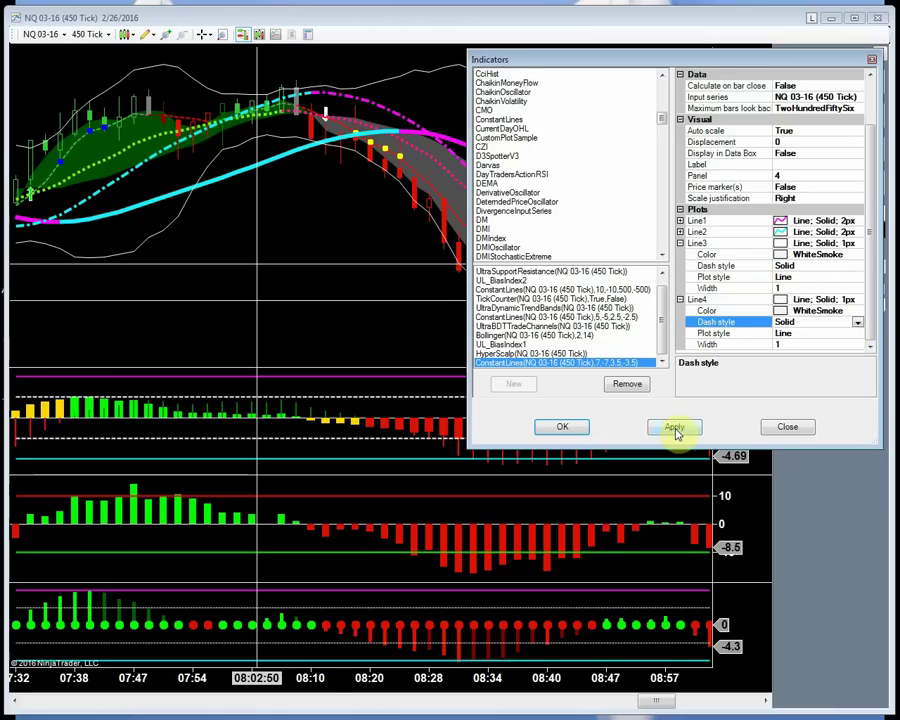
{"action": "left_click", "coordinate": [675, 428]}
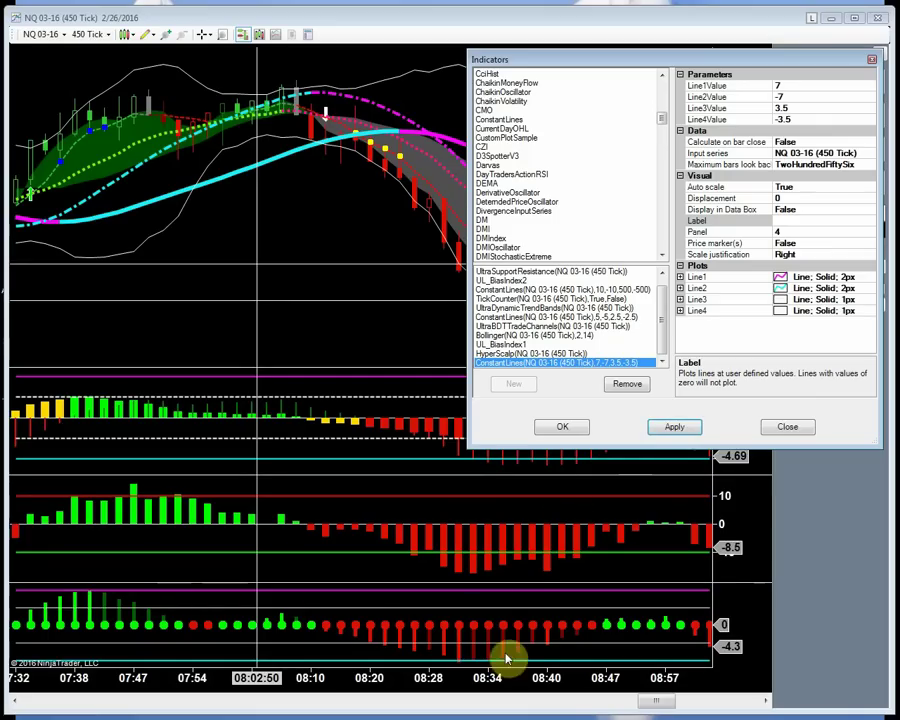
{"action": "left_click", "coordinate": [557, 429]}
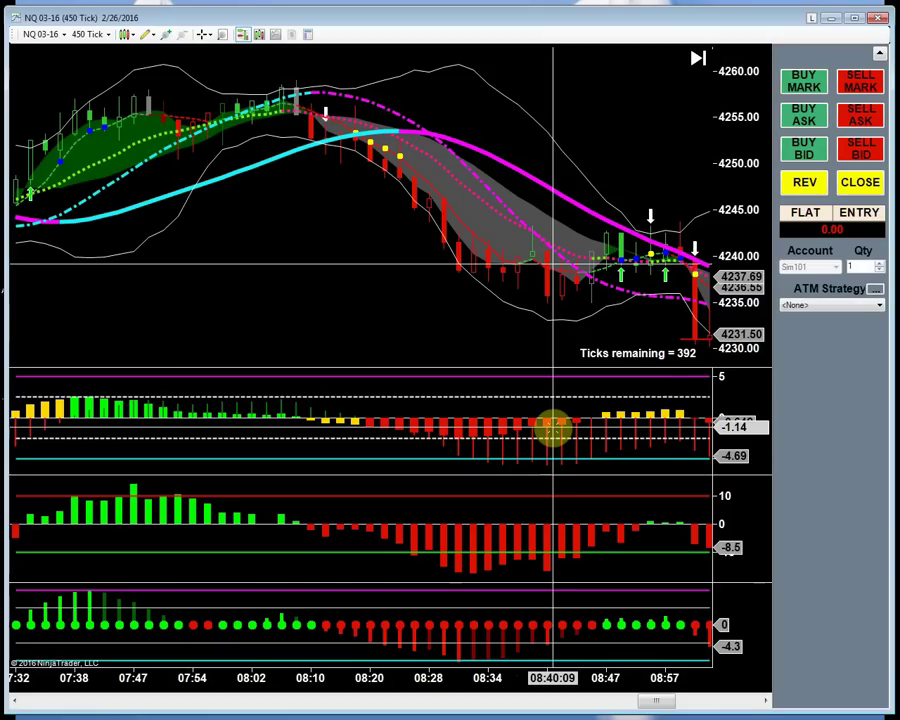
Save the NQ chart setup as a chart template named 'Boomerang'
{"action": "right_click", "coordinate": [306, 334]}
{"action": "mouse_move", "coordinate": [358, 613]}
{"action": "mouse_move", "coordinate": [394, 614]}
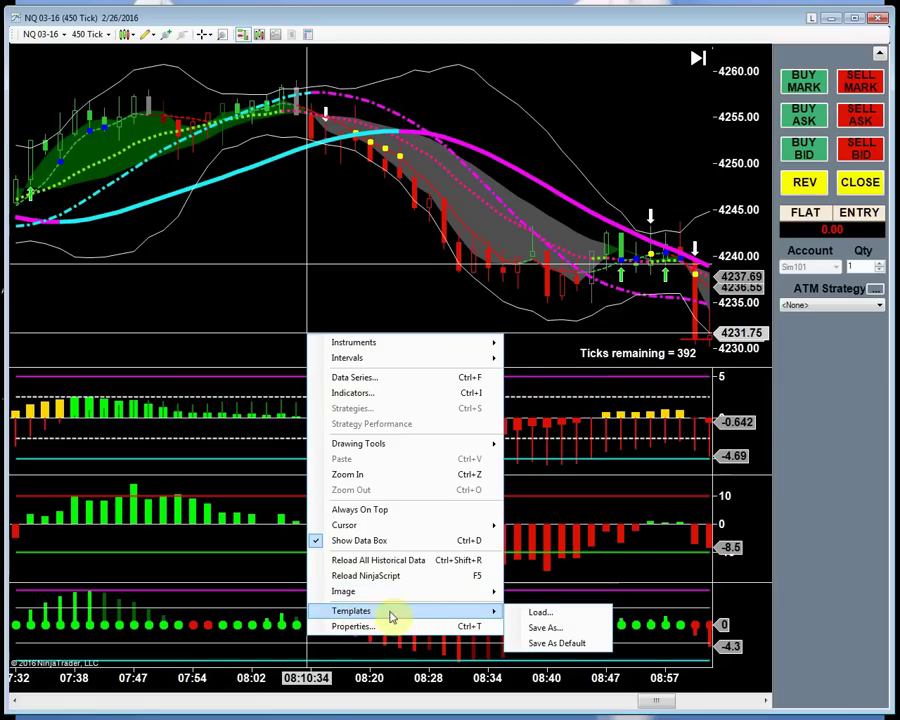
{"action": "left_click", "coordinate": [540, 630]}
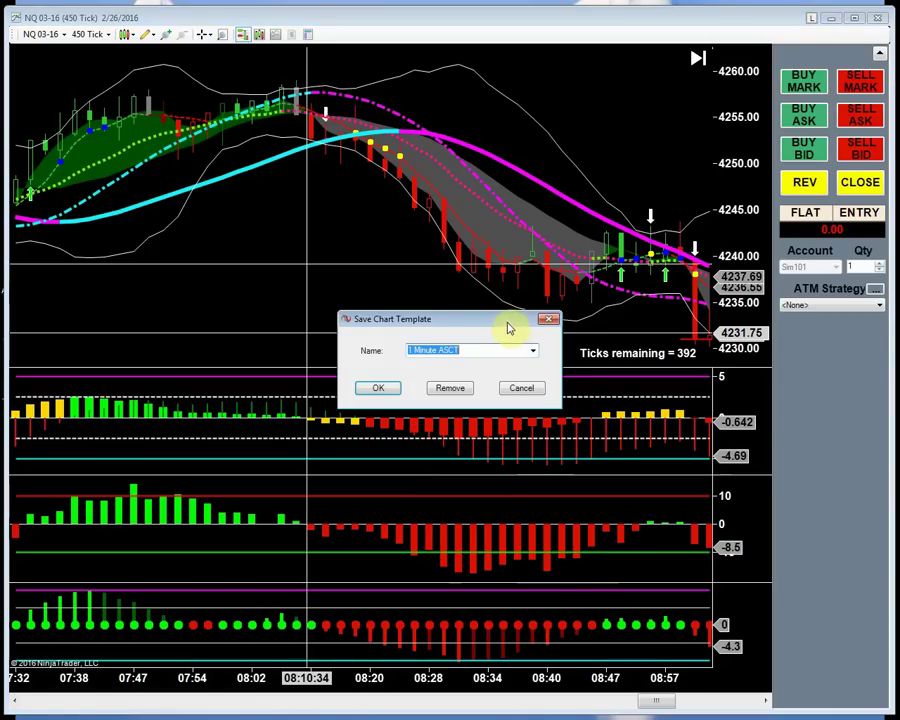
{"action": "left_click_drag", "start_coordinate": [510, 328], "coordinate": [899, 310]}
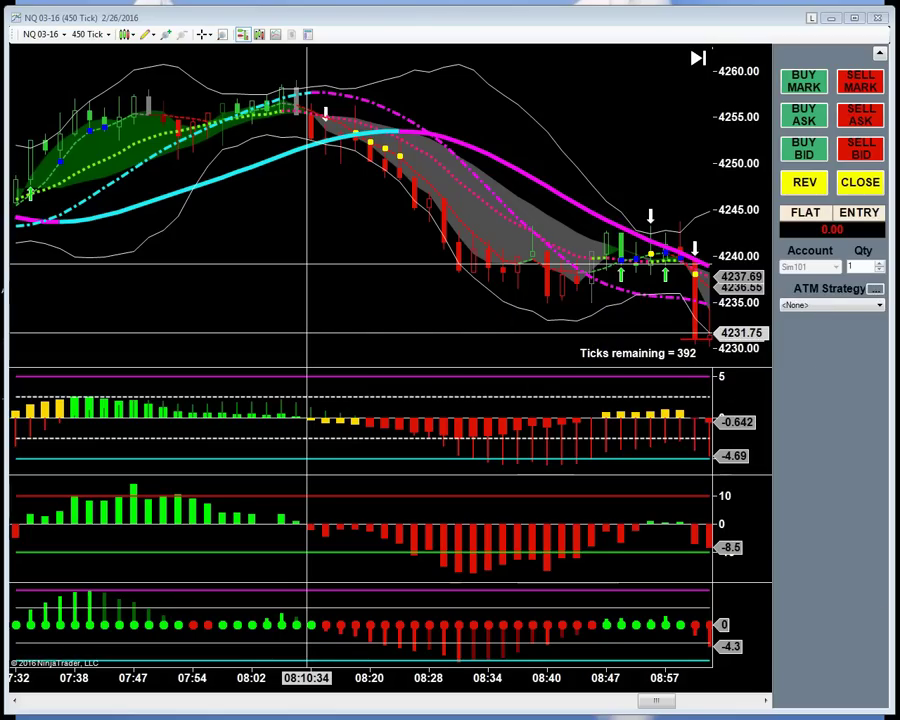
{"action": "left_click_drag", "start_coordinate": [899, 350], "coordinate": [340, 357]}
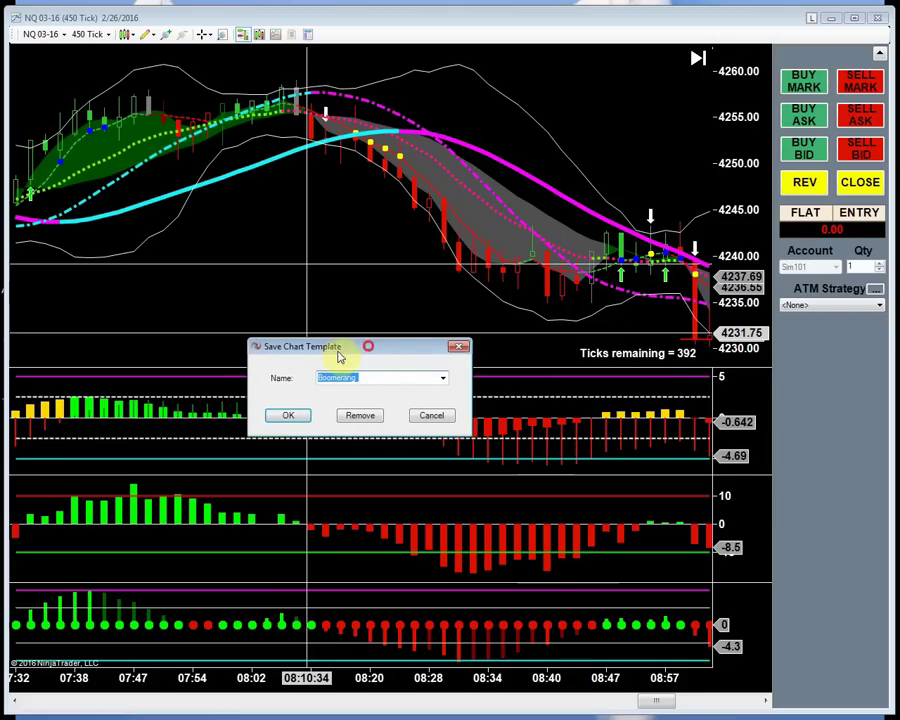
{"action": "left_click", "coordinate": [294, 419]}
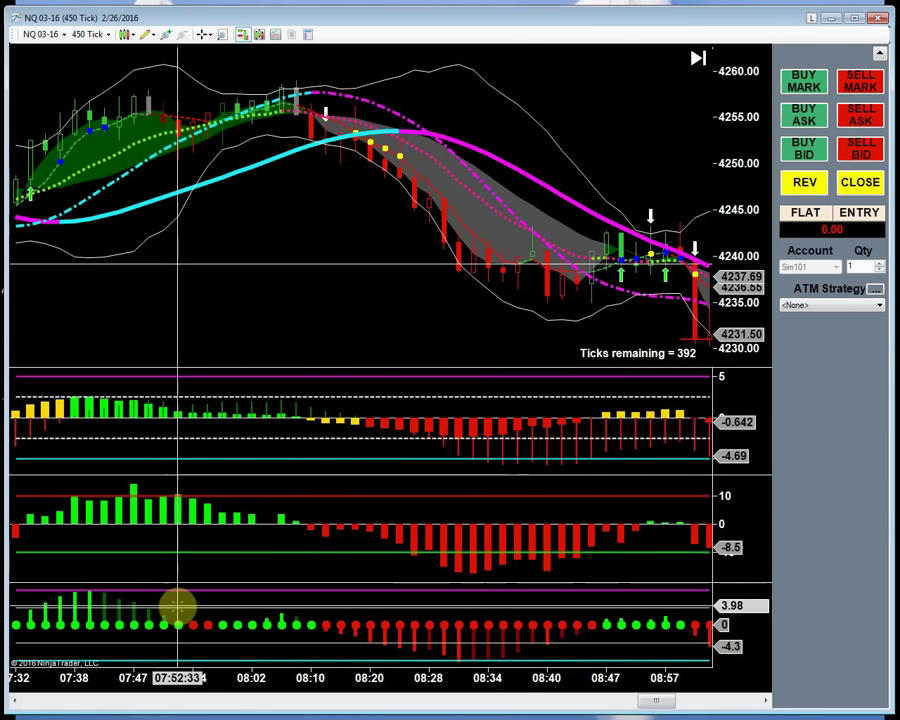
{"action": "left_click_drag", "start_coordinate": [246, 316], "coordinate": [317, 315]}
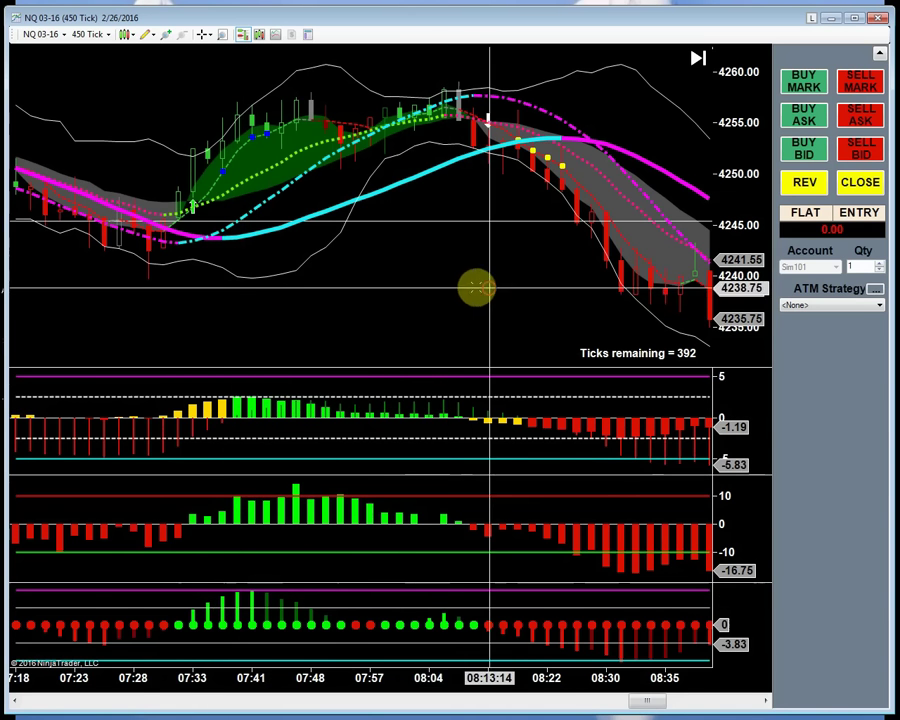
{"action": "left_click_drag", "start_coordinate": [472, 286], "coordinate": [381, 290]}
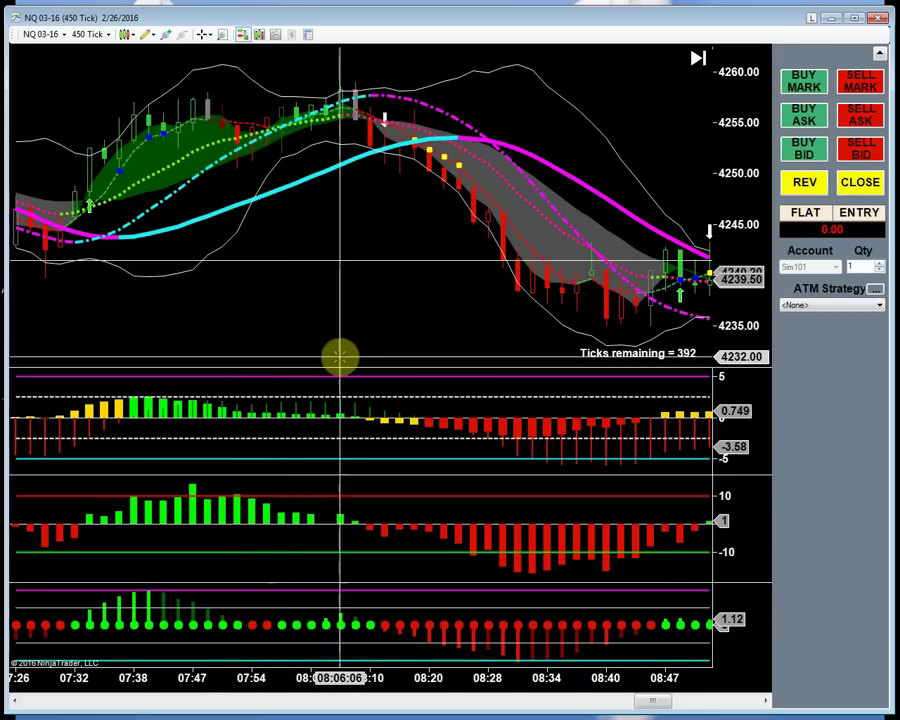
{"action": "left_click_drag", "start_coordinate": [303, 301], "coordinate": [424, 310]}
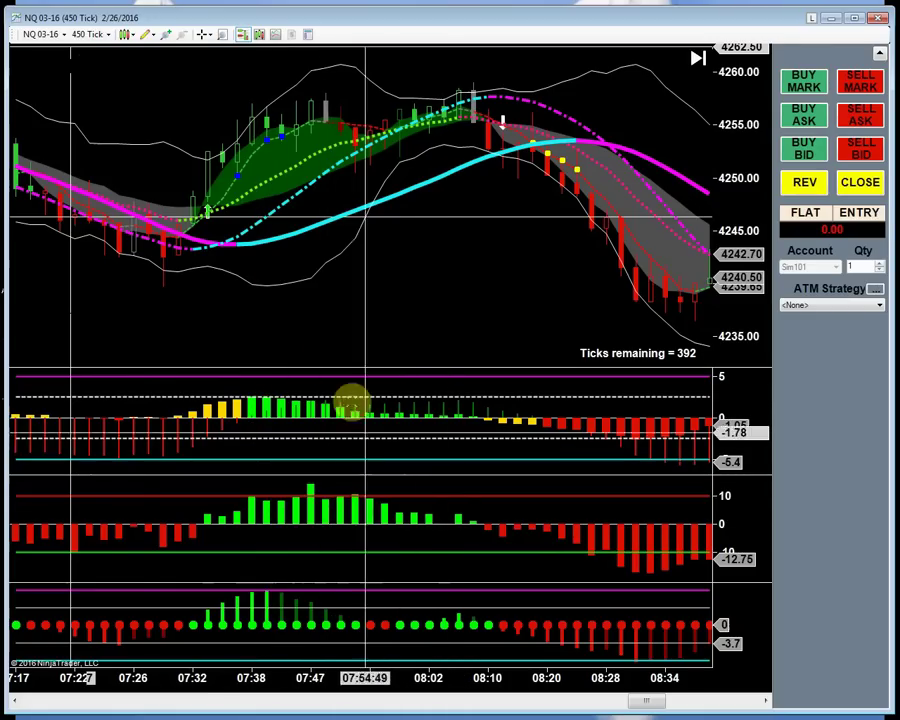
Switch the 450-tick chart's instrument from NQ to ES 03-16
{"action": "left_click", "coordinate": [65, 35]}
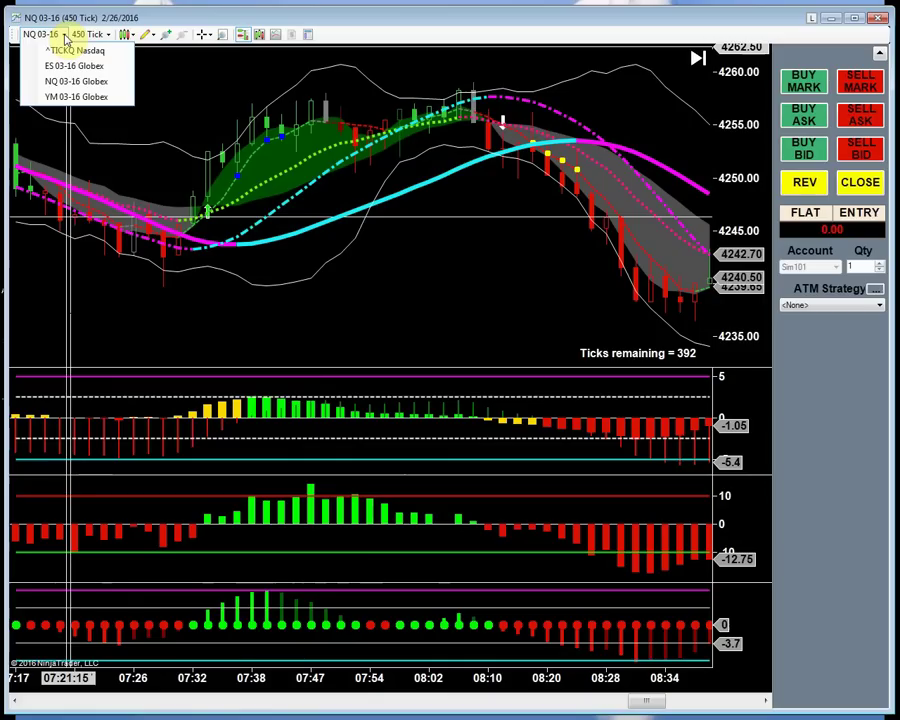
{"action": "left_click", "coordinate": [65, 36]}
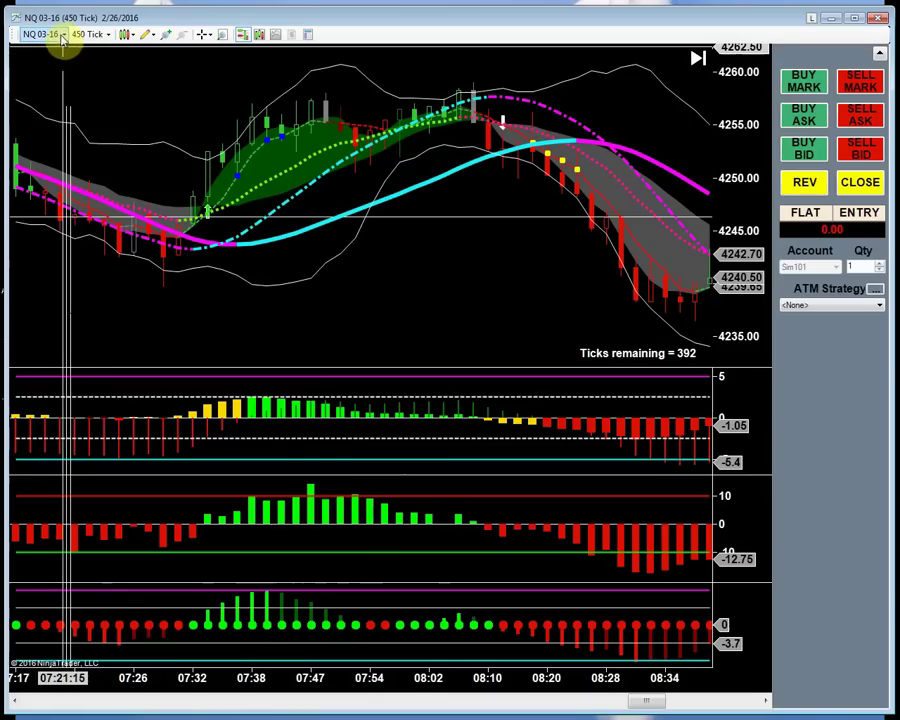
{"action": "left_click", "coordinate": [62, 37]}
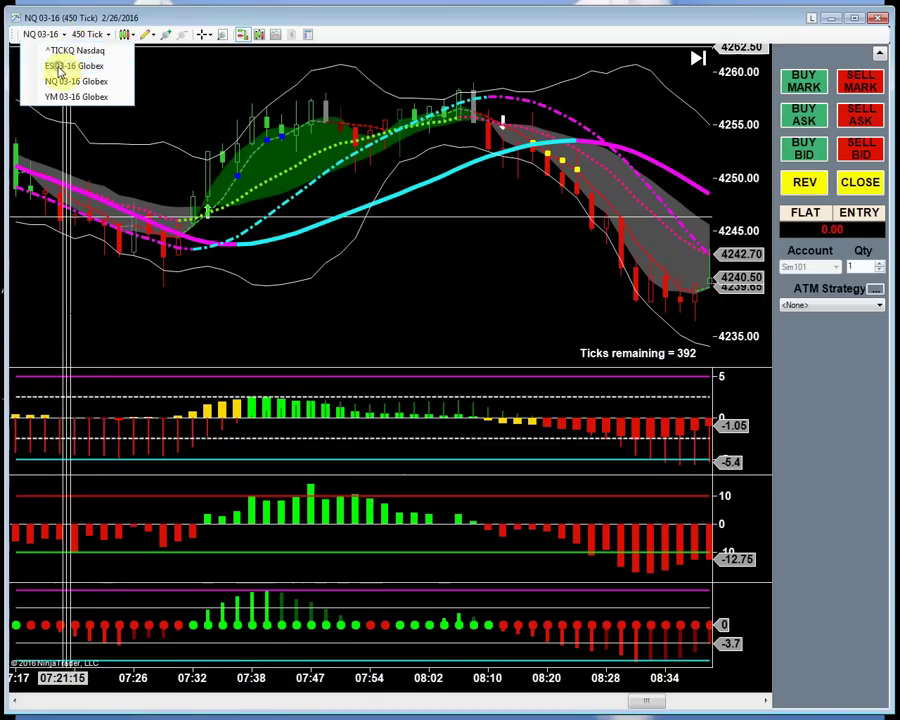
{"action": "left_click", "coordinate": [57, 65]}
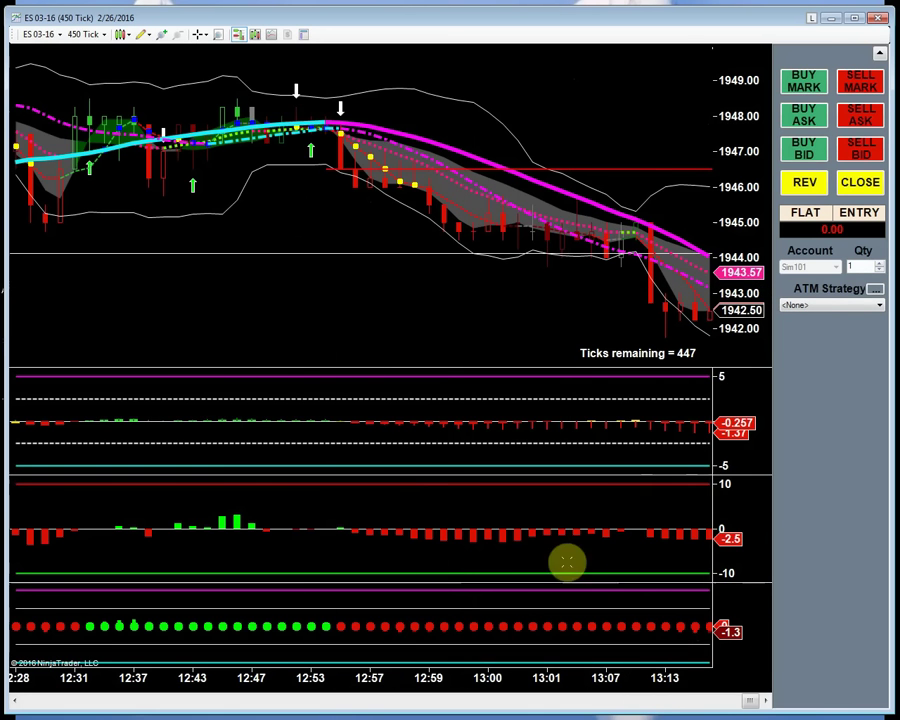
Pan the ES chart back to earlier bars and stretch the bottom panel's vertical scale
{"action": "scroll", "coordinate": [301, 306], "scroll_direction": "up", "scroll_amount": 10}
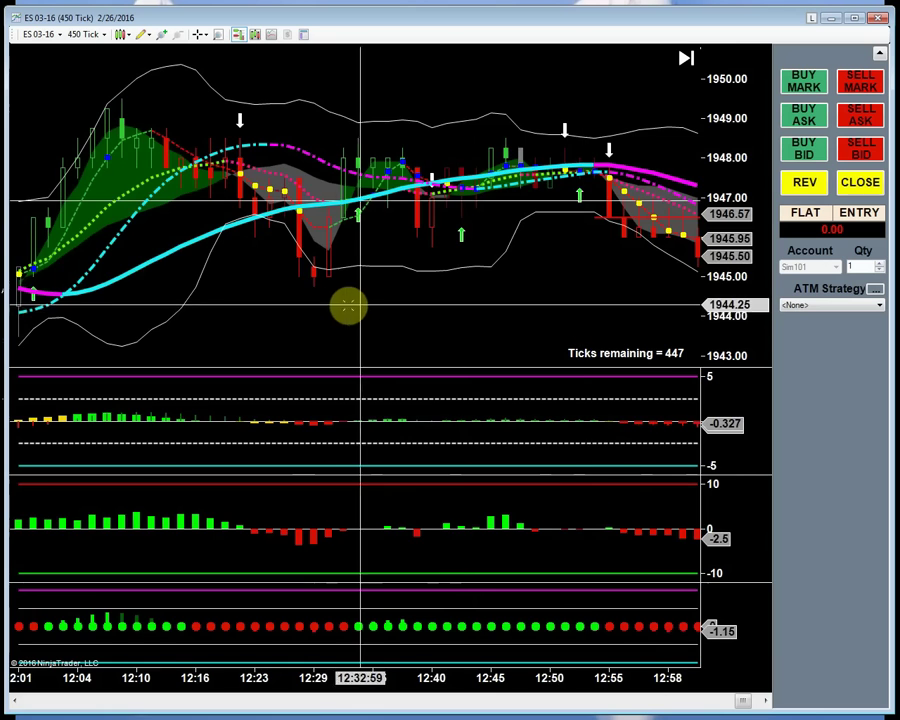
{"action": "left_click_drag", "start_coordinate": [337, 307], "coordinate": [579, 307]}
{"action": "left_click_drag", "start_coordinate": [311, 165], "coordinate": [558, 142]}
{"action": "left_click_drag", "start_coordinate": [165, 267], "coordinate": [564, 286]}
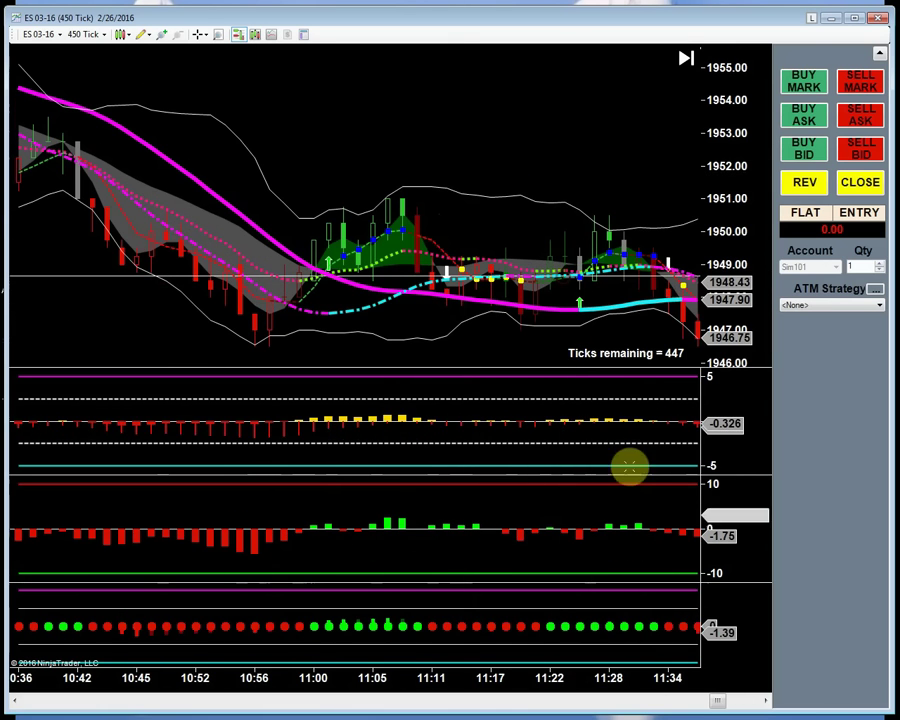
{"action": "mouse_move", "coordinate": [747, 647]}
{"action": "left_mouse_down"}
{"action": "mouse_move", "coordinate": [749, 628]}
{"action": "mouse_move", "coordinate": [750, 641]}
{"action": "left_mouse_up"}
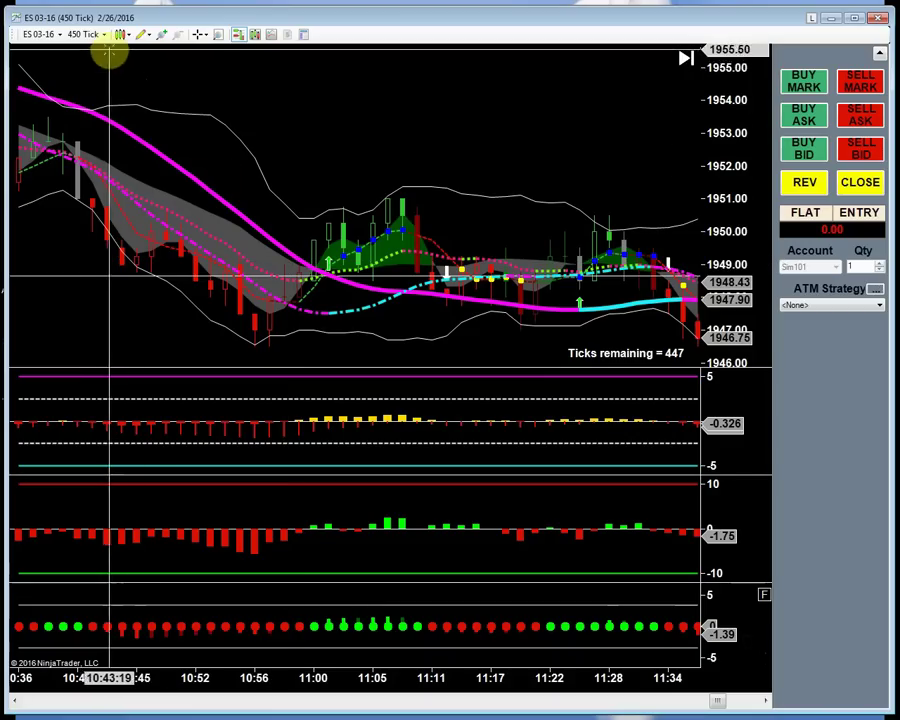
Switch the chart to YM 03-16 and pan back through earlier bars
{"action": "left_click", "coordinate": [60, 35]}
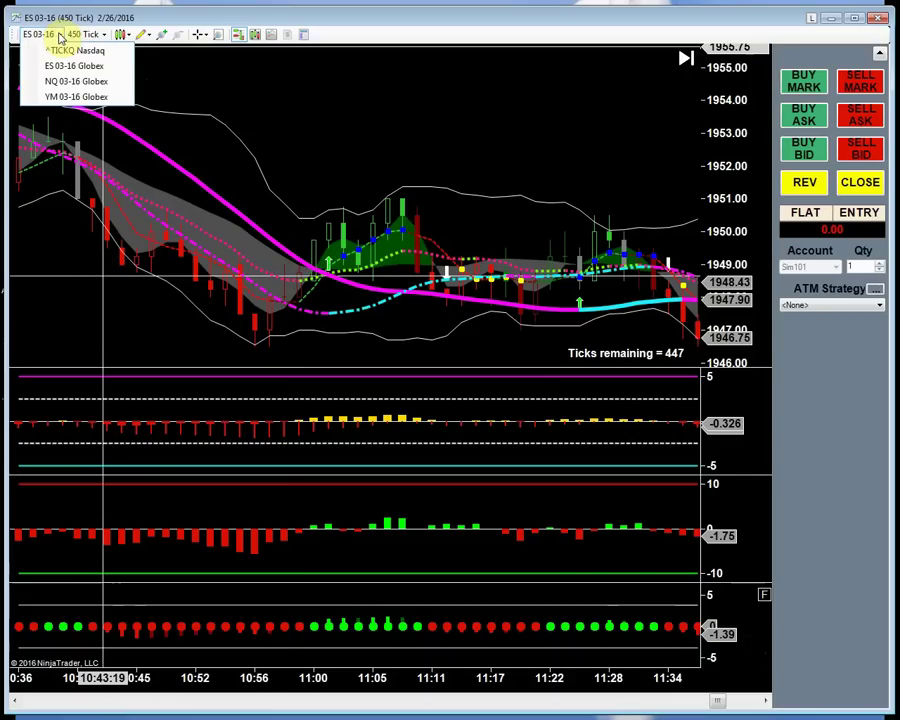
{"action": "left_click", "coordinate": [63, 97]}
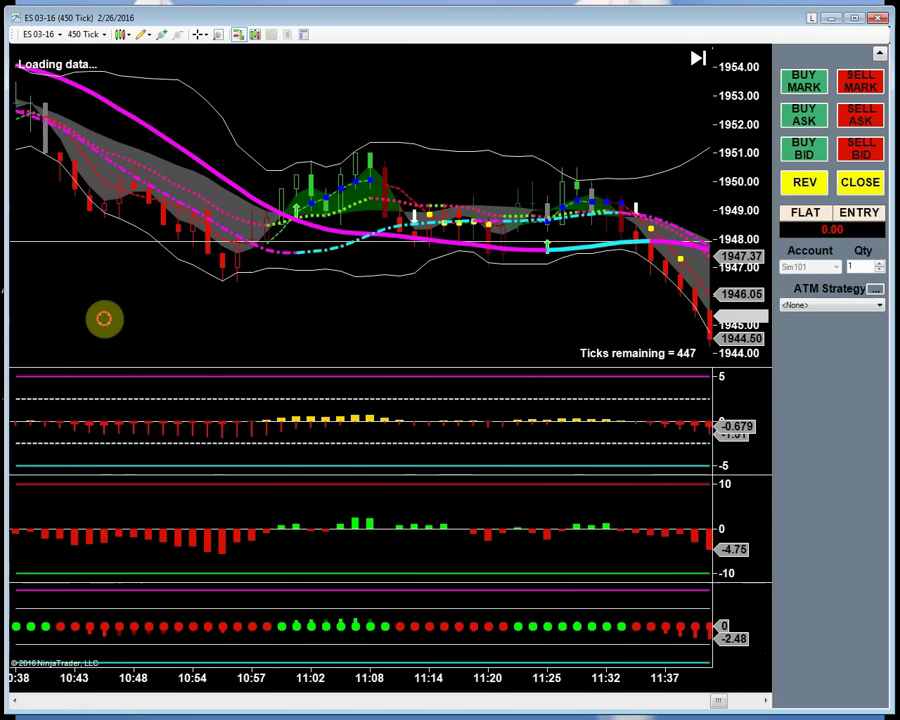
{"action": "left_click_drag", "start_coordinate": [104, 594], "coordinate": [586, 308]}
{"action": "left_click_drag", "start_coordinate": [277, 297], "coordinate": [520, 331]}
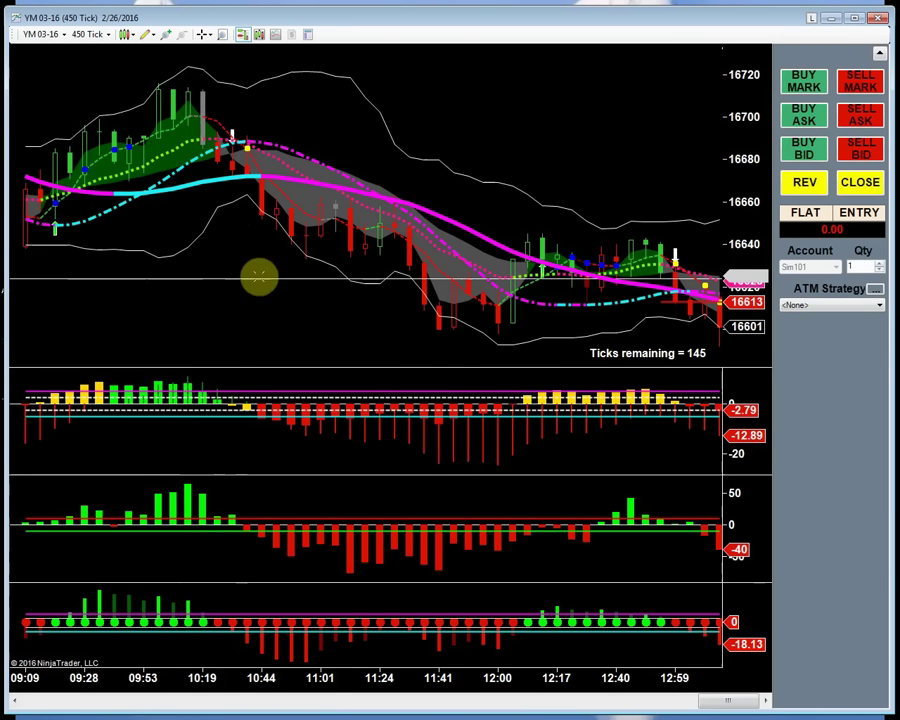
Compress the YM 03-16 time axis to fit more bars, then pan back and rescale prices
{"action": "mouse_move", "coordinate": [448, 143]}
{"action": "left_mouse_down"}
{"action": "mouse_move", "coordinate": [603, 159]}
{"action": "mouse_move", "coordinate": [453, 148]}
{"action": "left_mouse_up"}
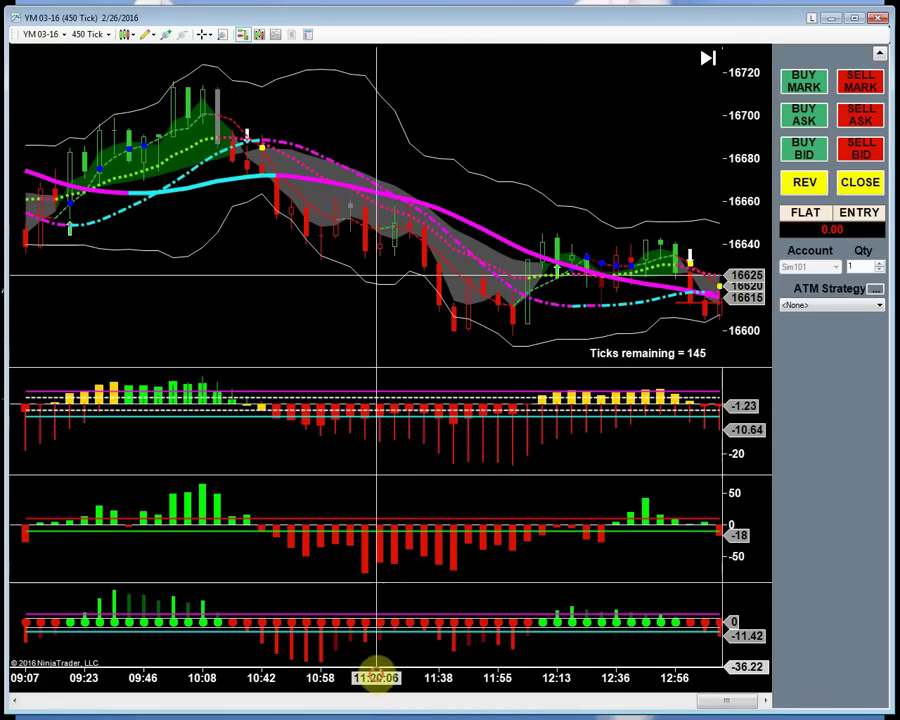
{"action": "left_click_drag", "start_coordinate": [376, 670], "coordinate": [451, 678]}
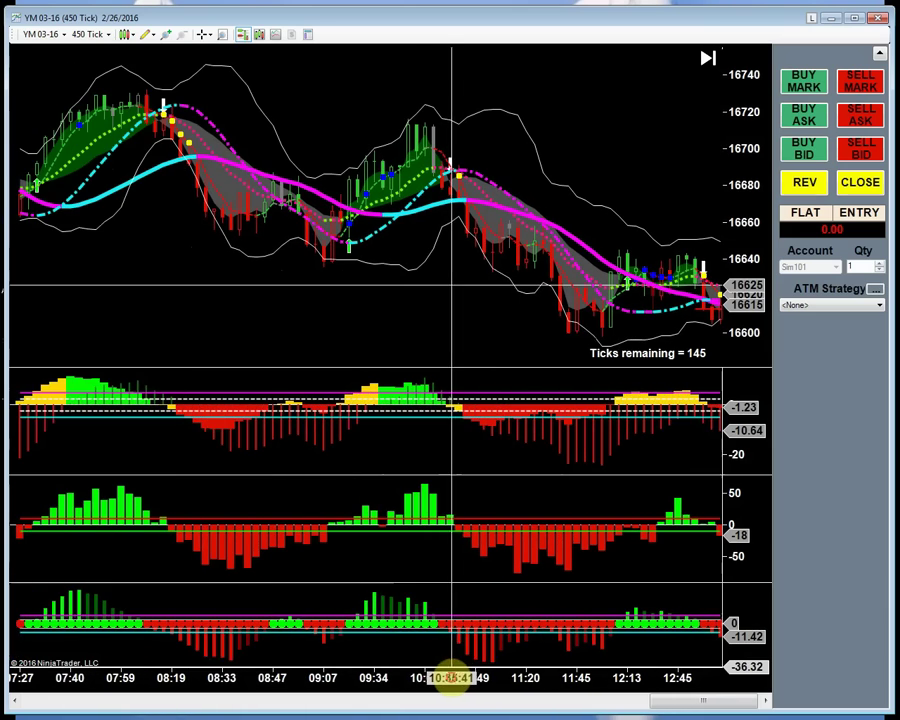
{"action": "left_click_drag", "start_coordinate": [221, 347], "coordinate": [362, 346]}
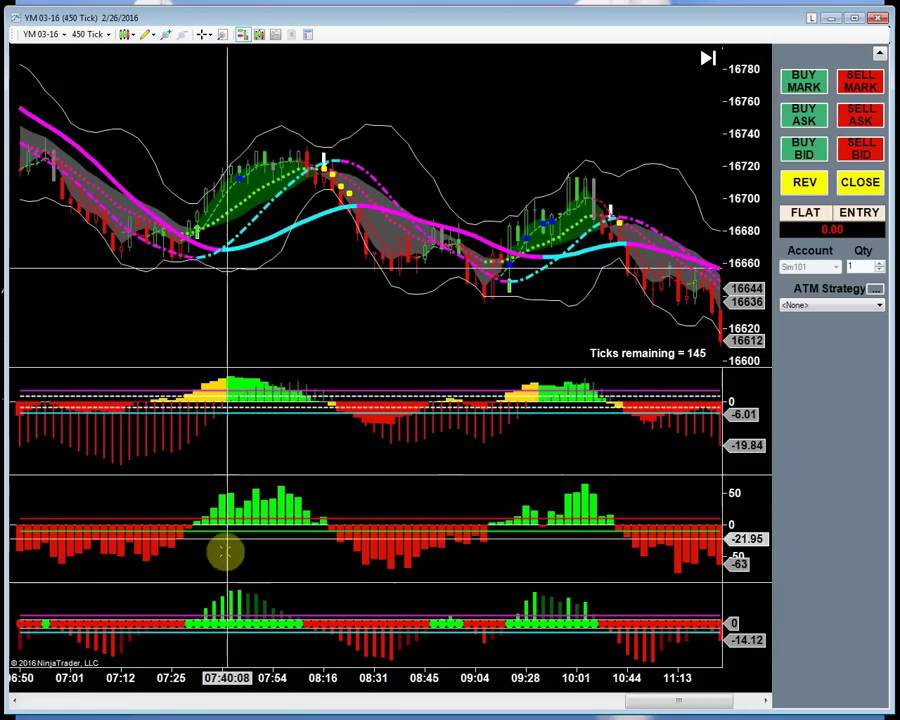
{"action": "left_click_drag", "start_coordinate": [226, 553], "coordinate": [232, 360]}
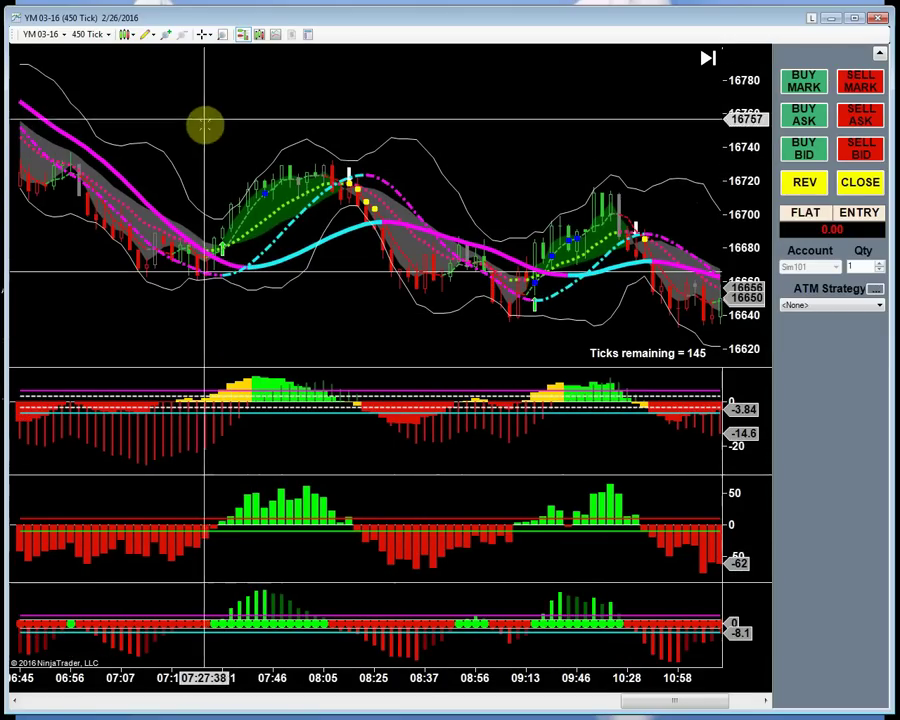
Pick Horizontal Line from the drawing tools list for the bottom indicator panel
{"action": "left_click", "coordinate": [152, 36]}
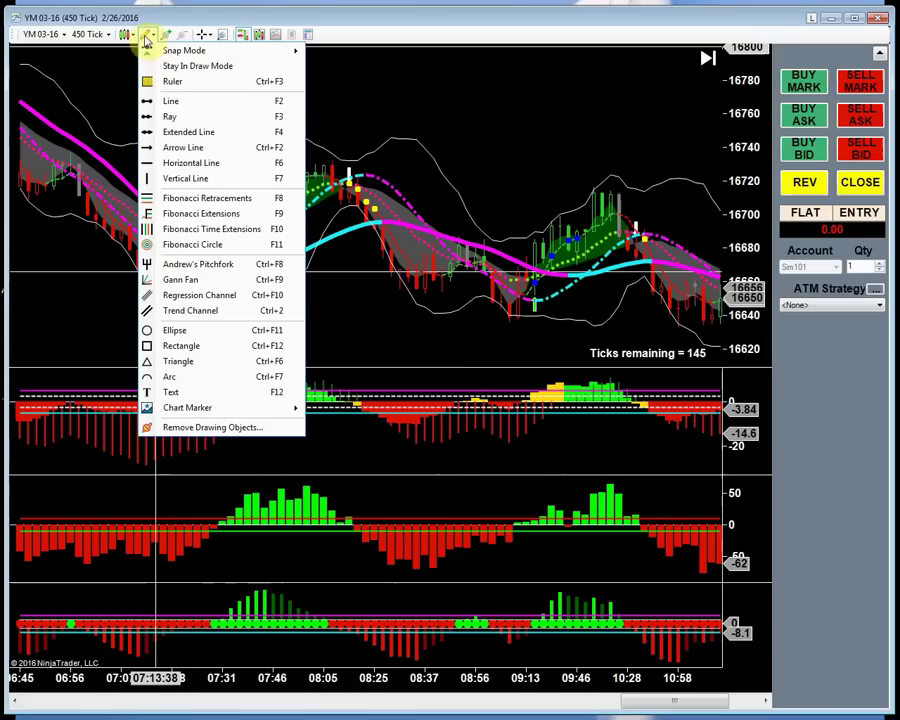
{"action": "left_click", "coordinate": [168, 164]}
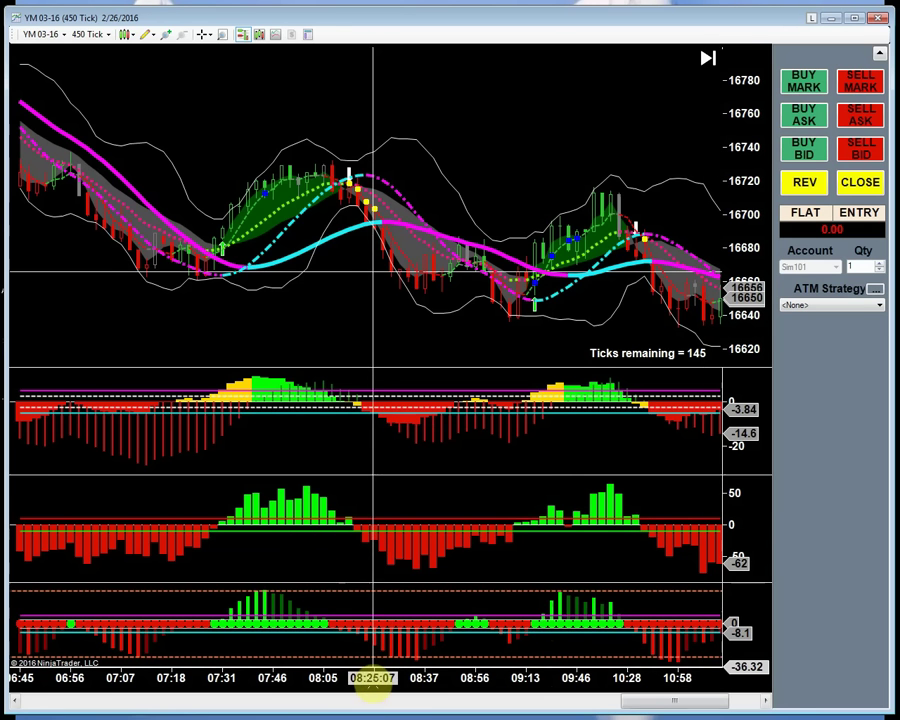
Compress the YM time scale and pan back from 2/26 into the 2/25 bars
{"action": "left_click_drag", "start_coordinate": [372, 684], "coordinate": [390, 682]}
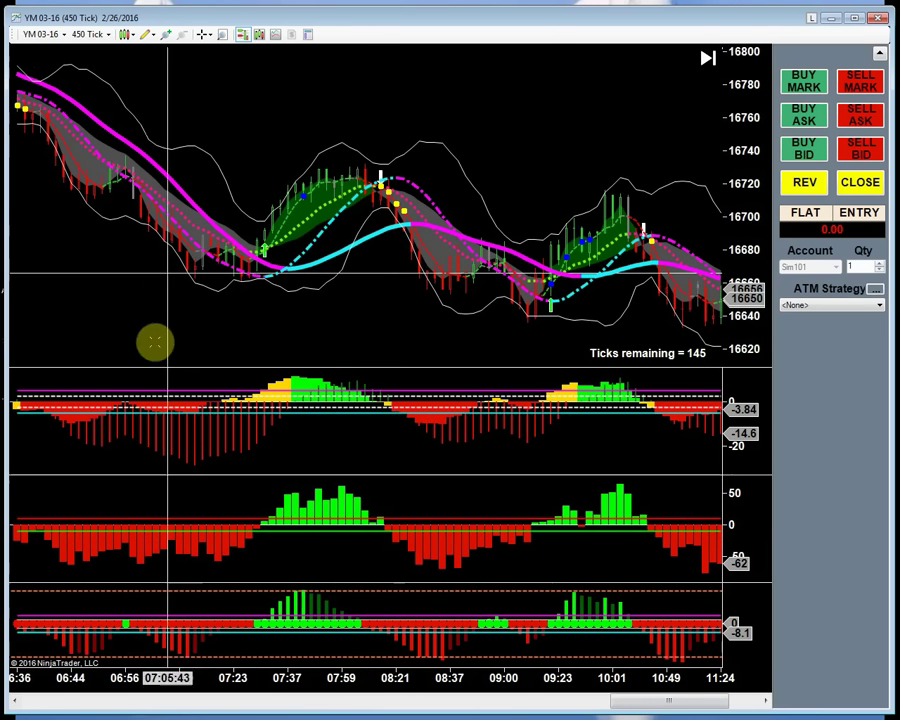
{"action": "left_click_drag", "start_coordinate": [140, 324], "coordinate": [496, 334]}
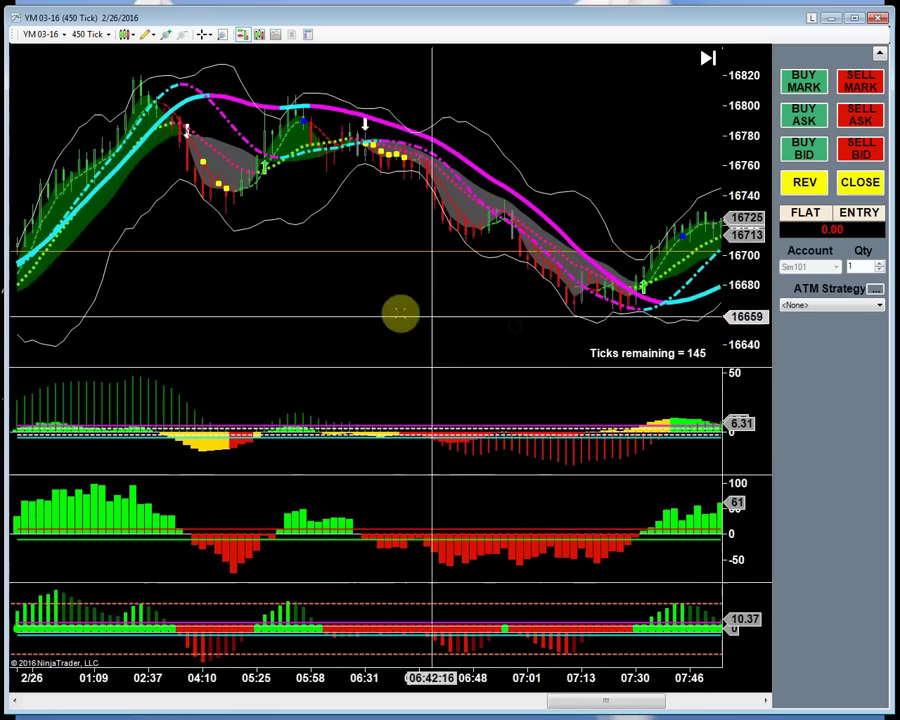
{"action": "left_click_drag", "start_coordinate": [231, 316], "coordinate": [396, 313]}
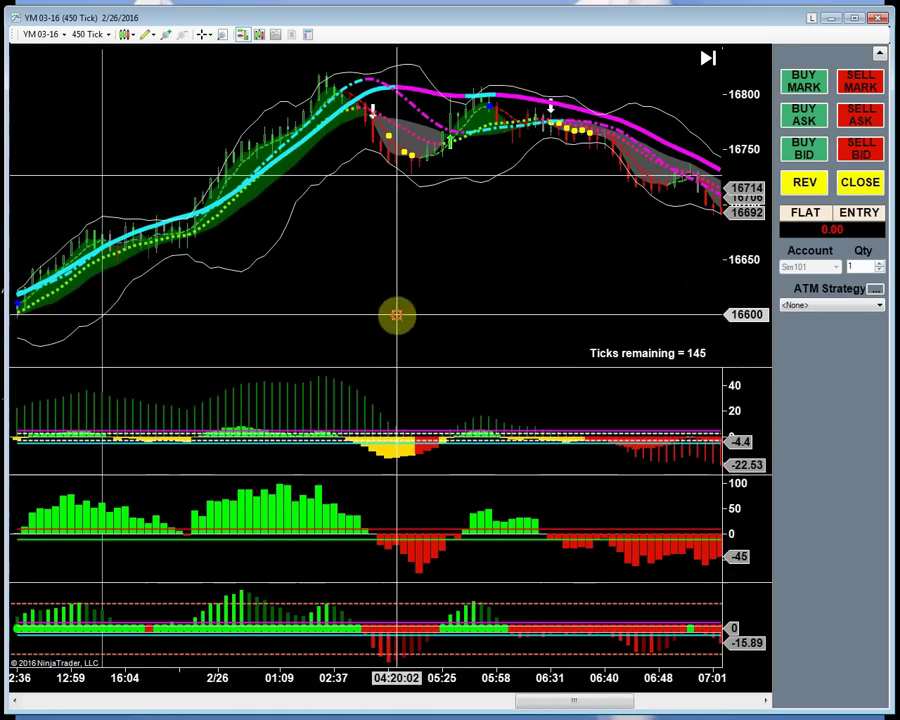
{"action": "left_click_drag", "start_coordinate": [191, 315], "coordinate": [570, 352]}
{"action": "left_click_drag", "start_coordinate": [131, 191], "coordinate": [319, 211]}
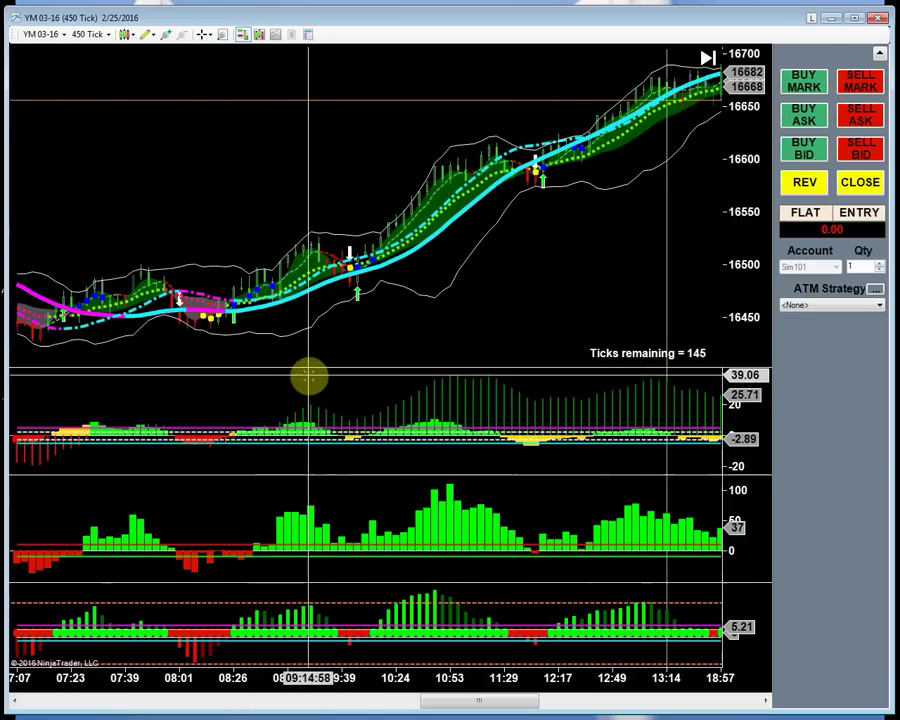
{"action": "left_click_drag", "start_coordinate": [480, 313], "coordinate": [372, 320]}
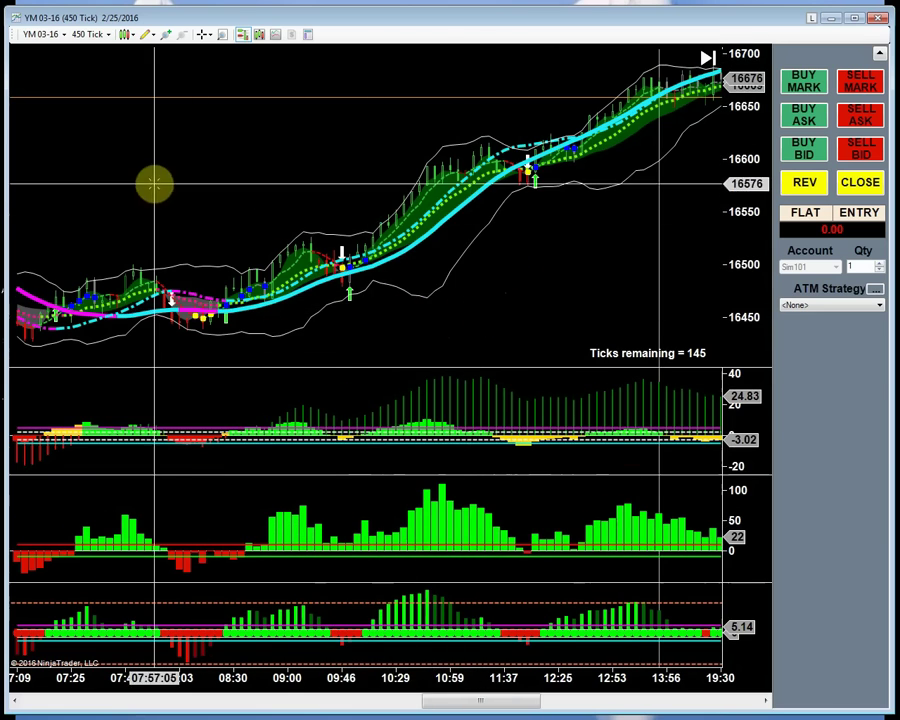
Keep panning back through early 2/25 to the morning bars of 2/24
{"action": "left_click_drag", "start_coordinate": [155, 183], "coordinate": [587, 255]}
{"action": "left_click_drag", "start_coordinate": [277, 296], "coordinate": [456, 297]}
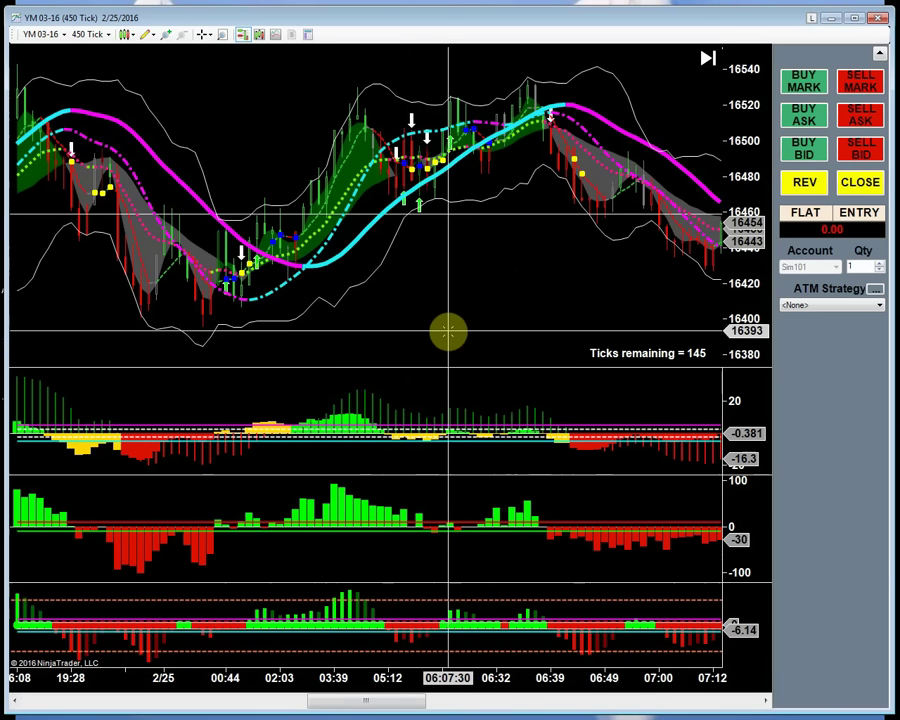
{"action": "left_click_drag", "start_coordinate": [438, 316], "coordinate": [504, 314]}
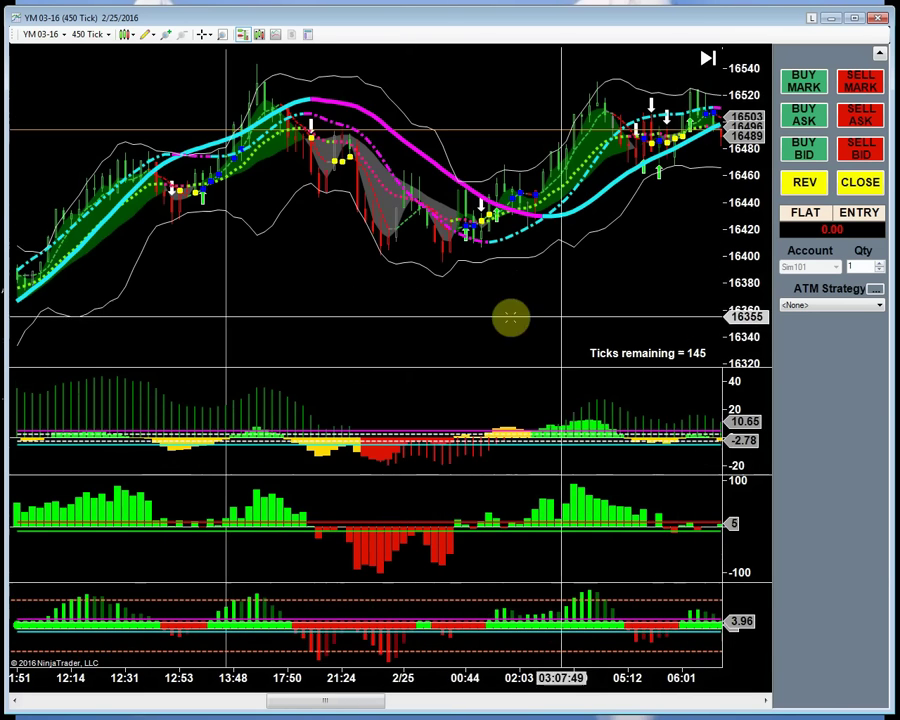
{"action": "left_click_drag", "start_coordinate": [327, 298], "coordinate": [594, 300]}
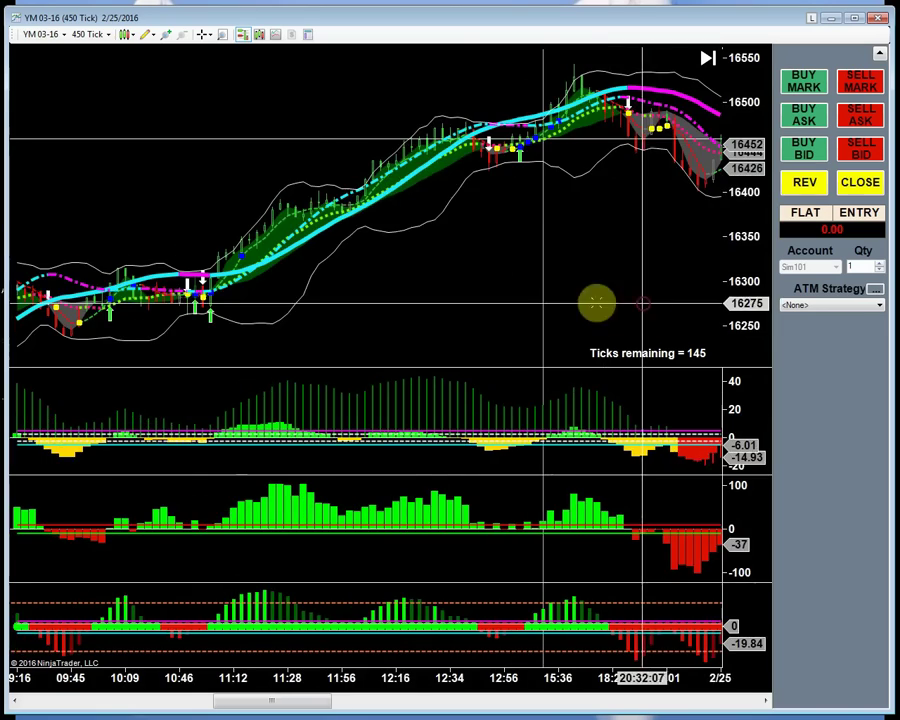
{"action": "left_click_drag", "start_coordinate": [172, 201], "coordinate": [368, 200]}
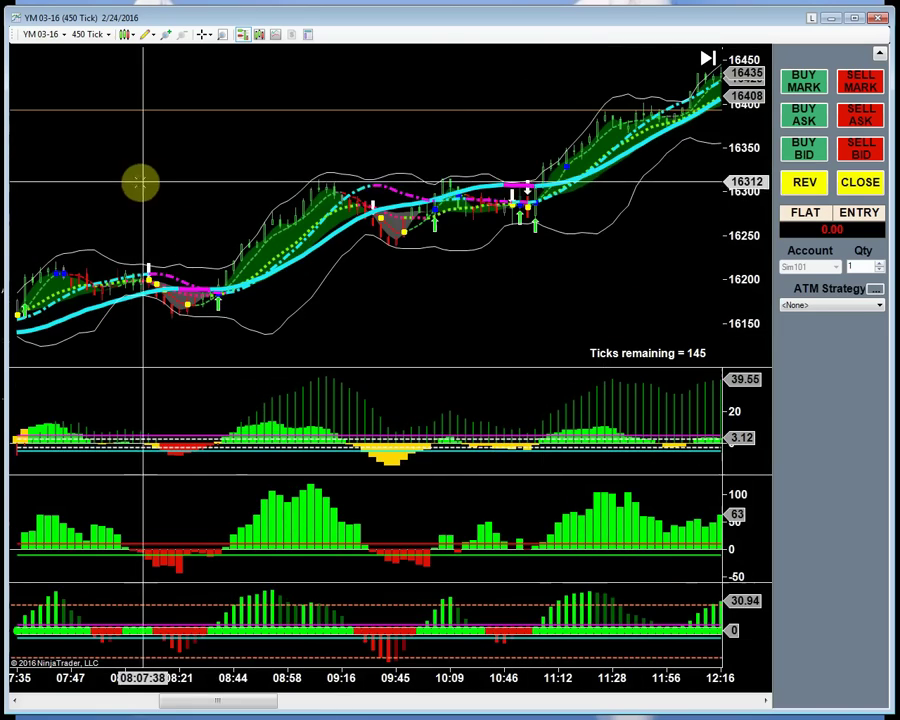
{"action": "left_click_drag", "start_coordinate": [138, 182], "coordinate": [191, 185]}
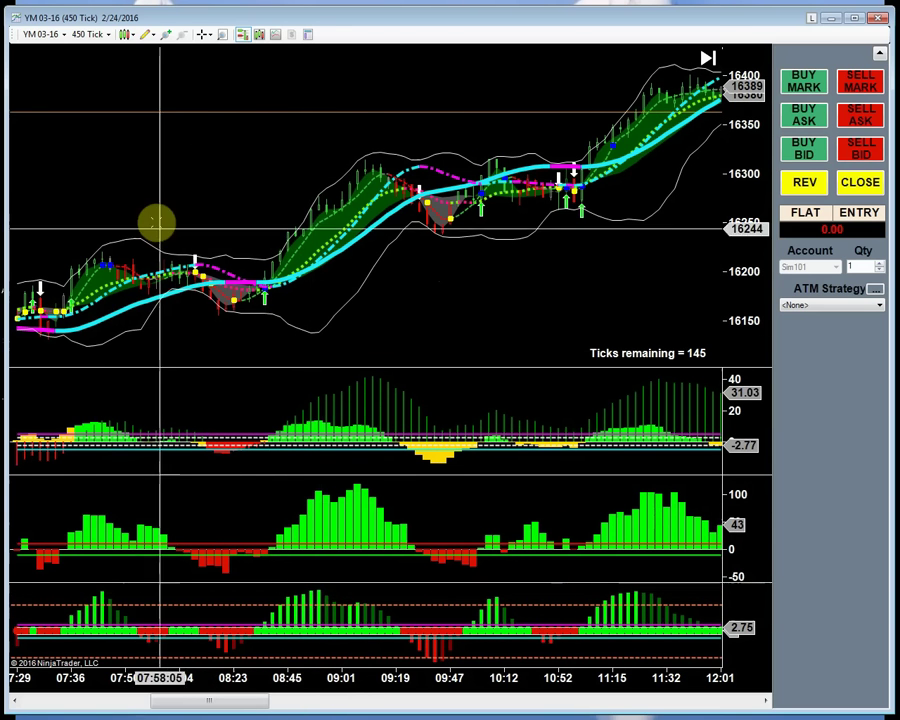
Go to the start of the YM data and step forward through the 2/24 bars
{"action": "scroll", "coordinate": [157, 222], "scroll_direction": "up", "scroll_amount": 15}
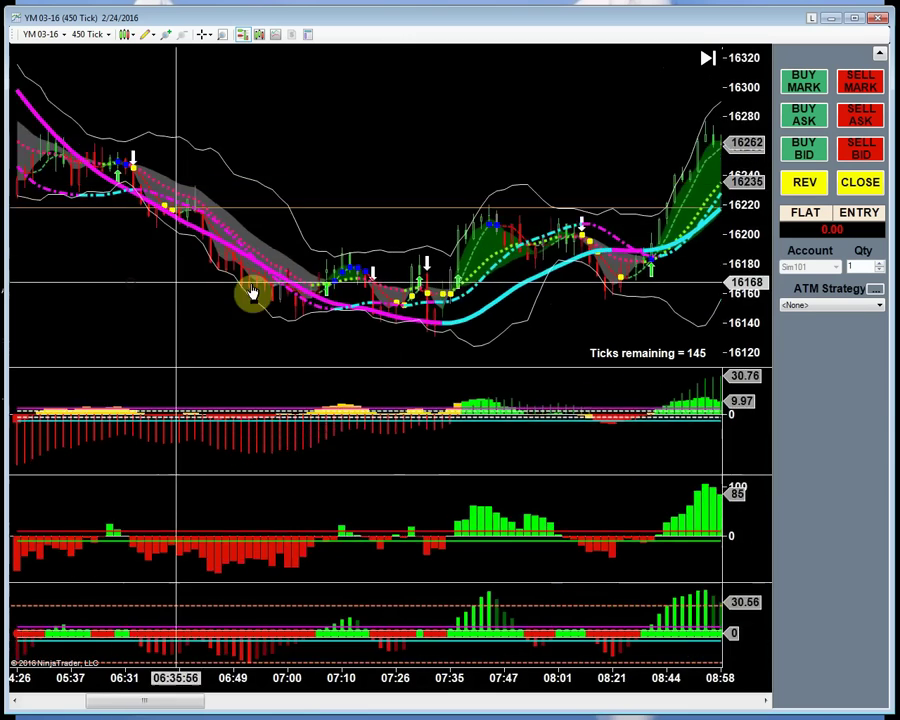
{"action": "scroll", "coordinate": [252, 292], "scroll_direction": "up", "scroll_amount": 10}
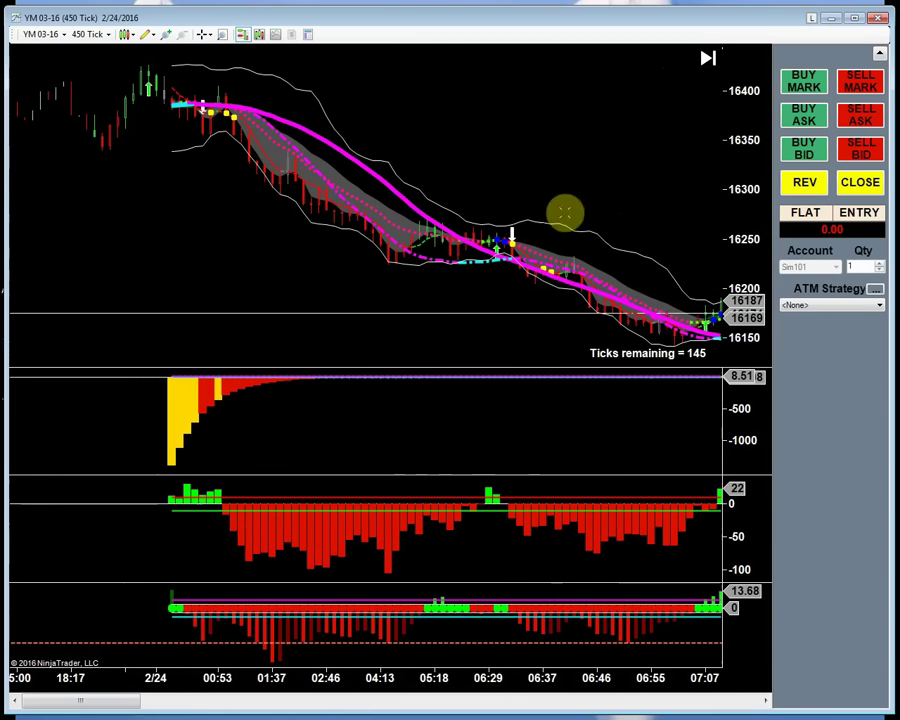
{"action": "left_click_drag", "start_coordinate": [565, 212], "coordinate": [102, 116]}
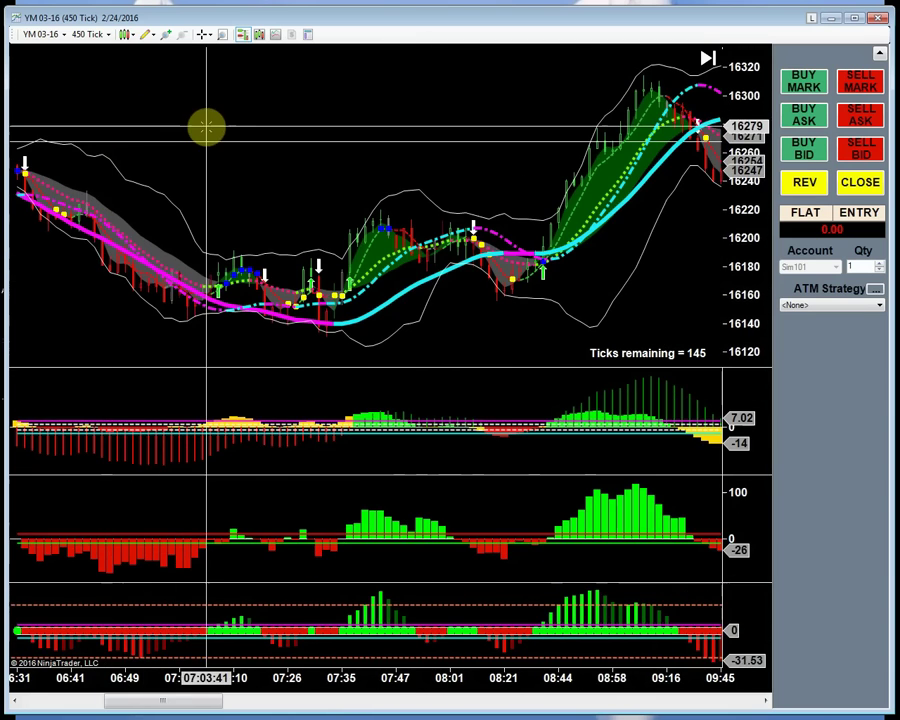
{"action": "scroll", "coordinate": [150, 112], "scroll_direction": "down", "scroll_amount": 6}
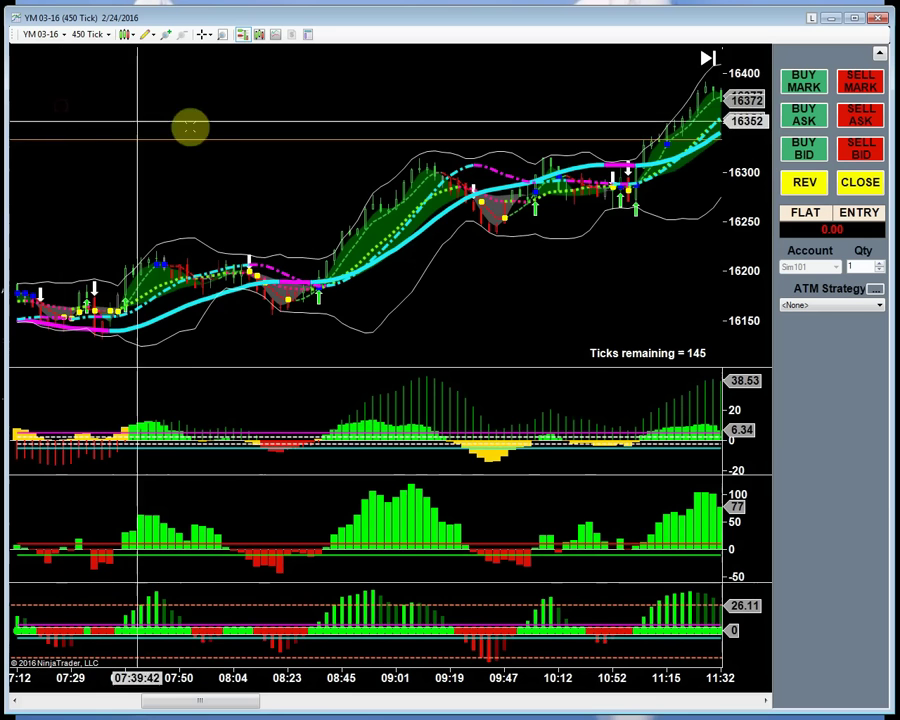
{"action": "left_click_drag", "start_coordinate": [275, 110], "coordinate": [190, 100]}
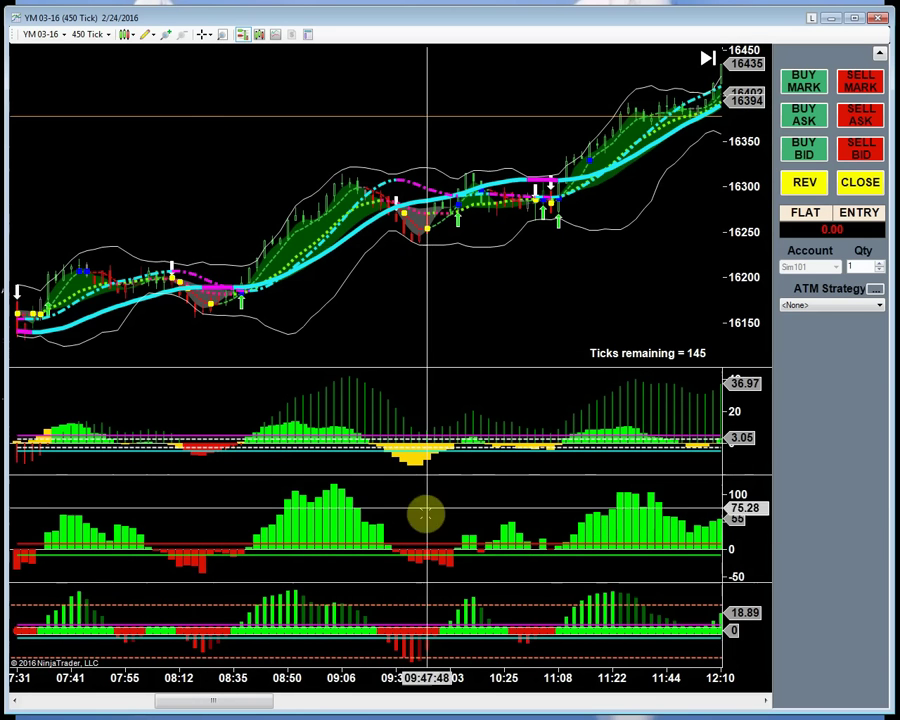
{"action": "left_click_drag", "start_coordinate": [457, 300], "coordinate": [200, 268]}
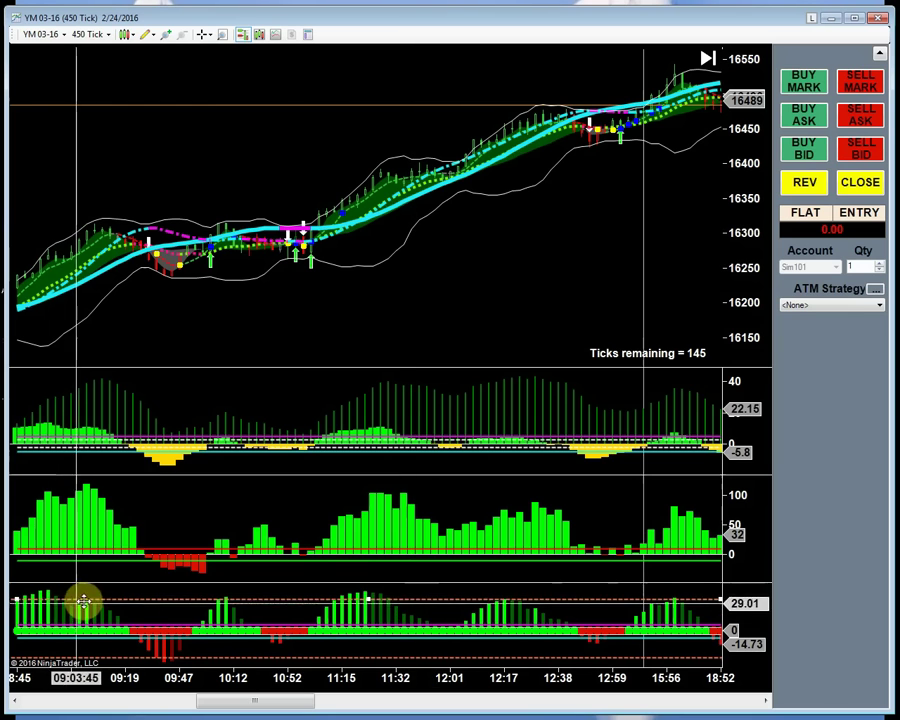
Step the YM chart forward through the 2/25 bars
{"action": "left_click_drag", "start_coordinate": [478, 249], "coordinate": [110, 241]}
{"action": "left_click_drag", "start_coordinate": [628, 247], "coordinate": [295, 249]}
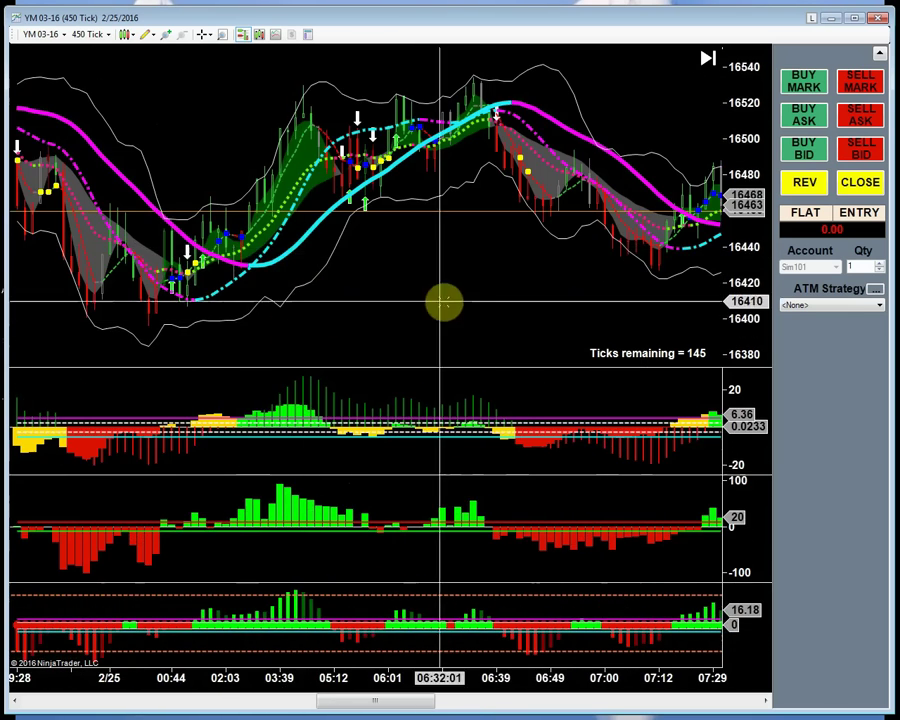
{"action": "left_click_drag", "start_coordinate": [501, 291], "coordinate": [110, 290]}
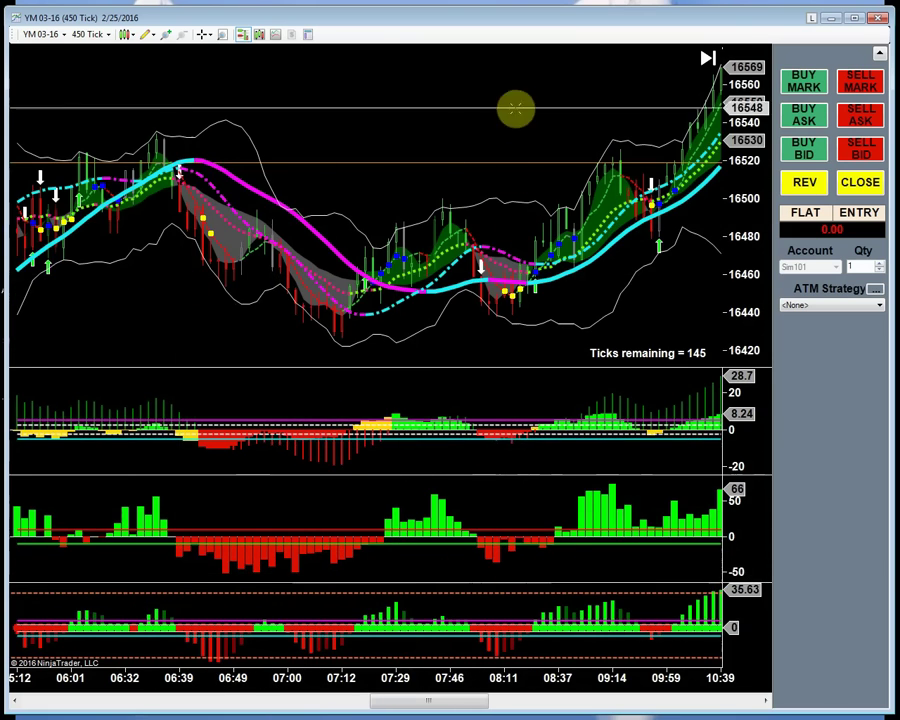
{"action": "left_click_drag", "start_coordinate": [516, 104], "coordinate": [235, 100]}
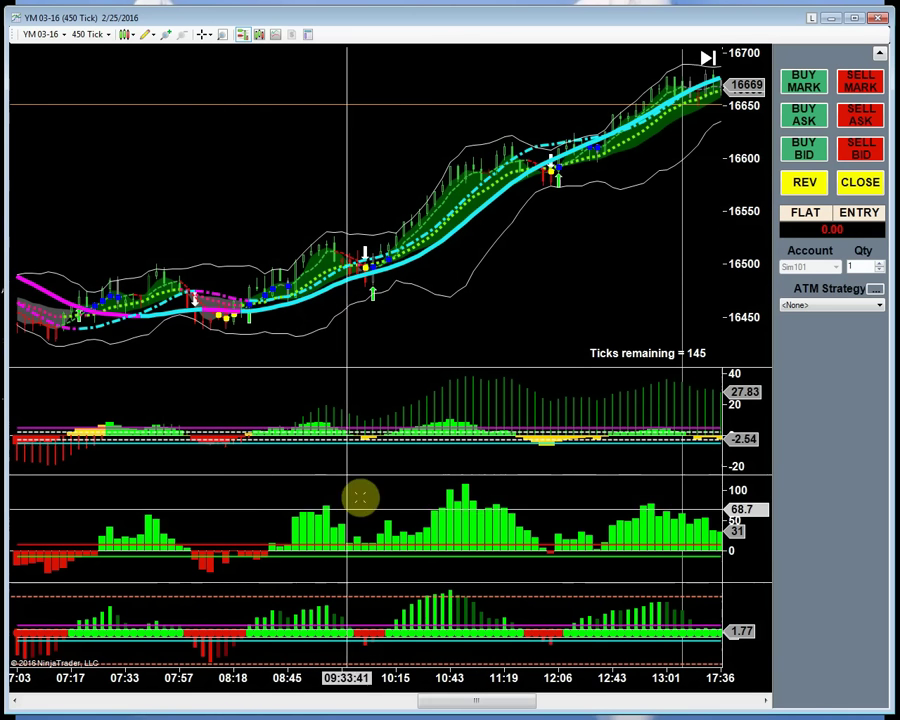
{"action": "scroll", "coordinate": [281, 281], "scroll_direction": "down", "scroll_amount": 5}
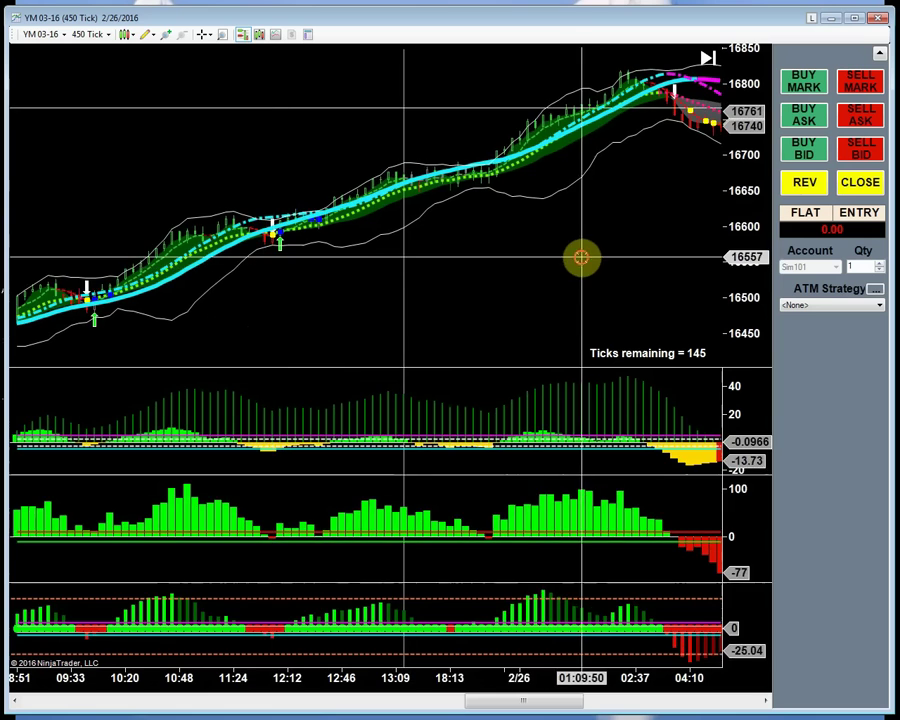
Continue forward into the 2/26 bars, then back to slightly earlier bars
{"action": "left_click_drag", "start_coordinate": [581, 258], "coordinate": [244, 240]}
{"action": "left_click_drag", "start_coordinate": [558, 262], "coordinate": [197, 243]}
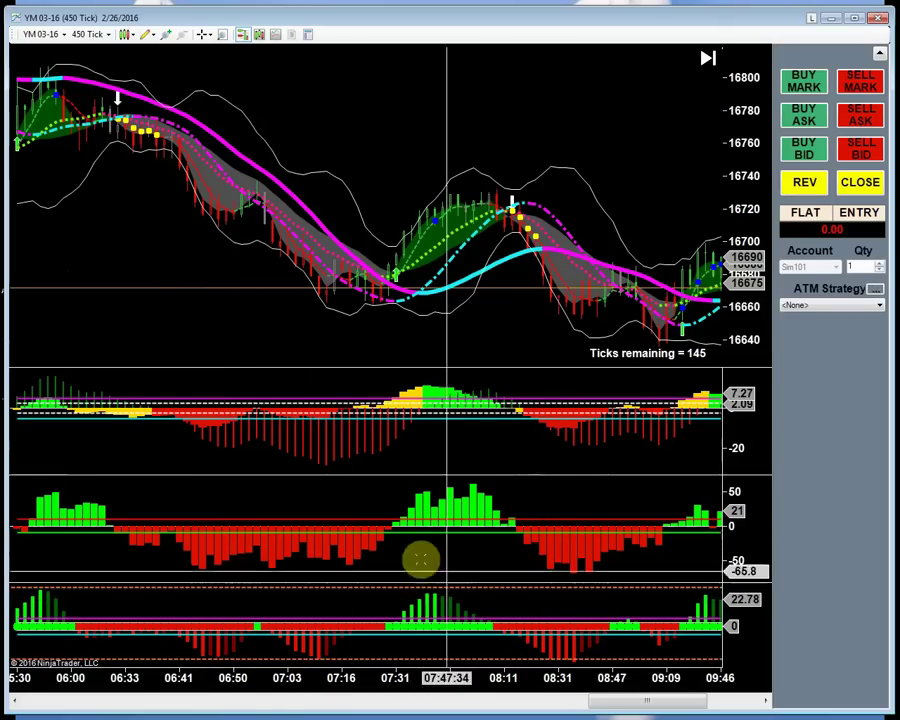
{"action": "left_click_drag", "start_coordinate": [176, 354], "coordinate": [270, 343]}
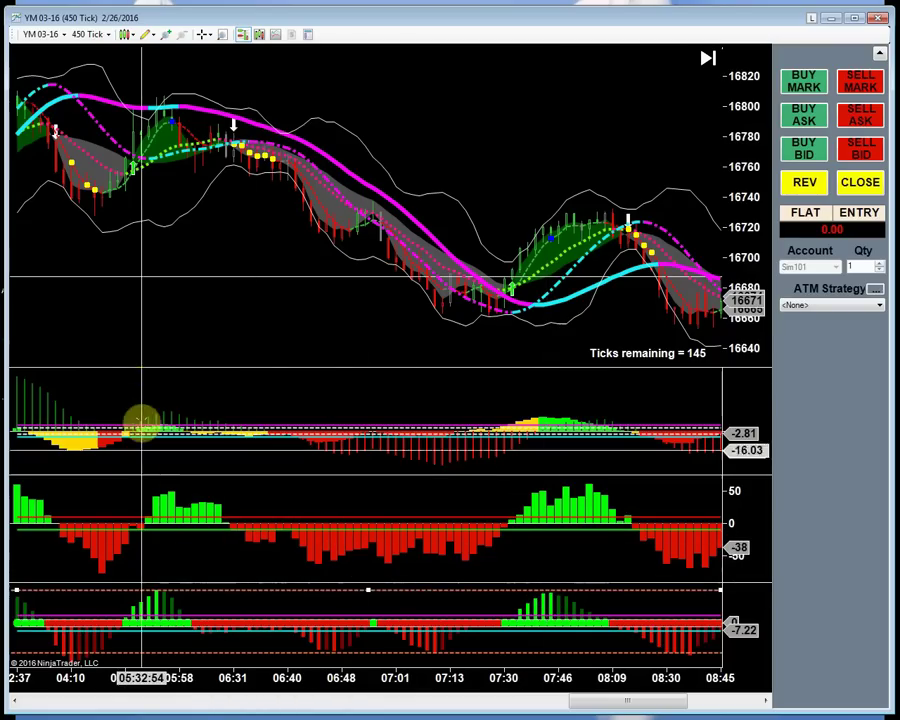
{"action": "scroll", "coordinate": [570, 314], "scroll_direction": "up", "scroll_amount": 10}
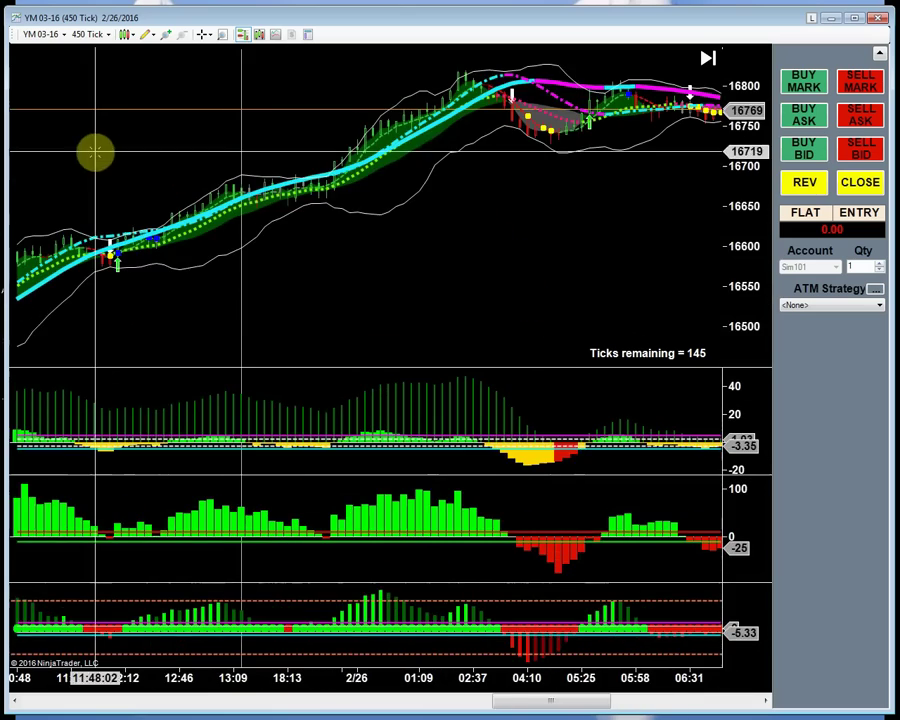
{"action": "scroll", "coordinate": [95, 152], "scroll_direction": "up", "scroll_amount": 15}
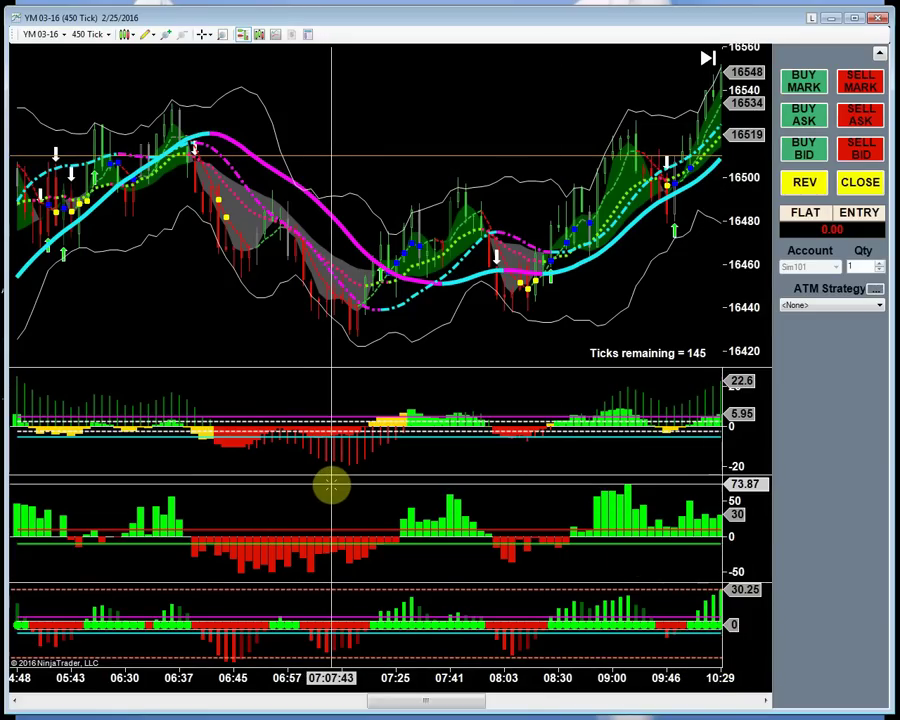
Delete the upper and lower dashed lines in the bottom panel, then pan back and forth to verify
{"action": "right_click", "coordinate": [338, 590]}
{"action": "left_click", "coordinate": [313, 600]}
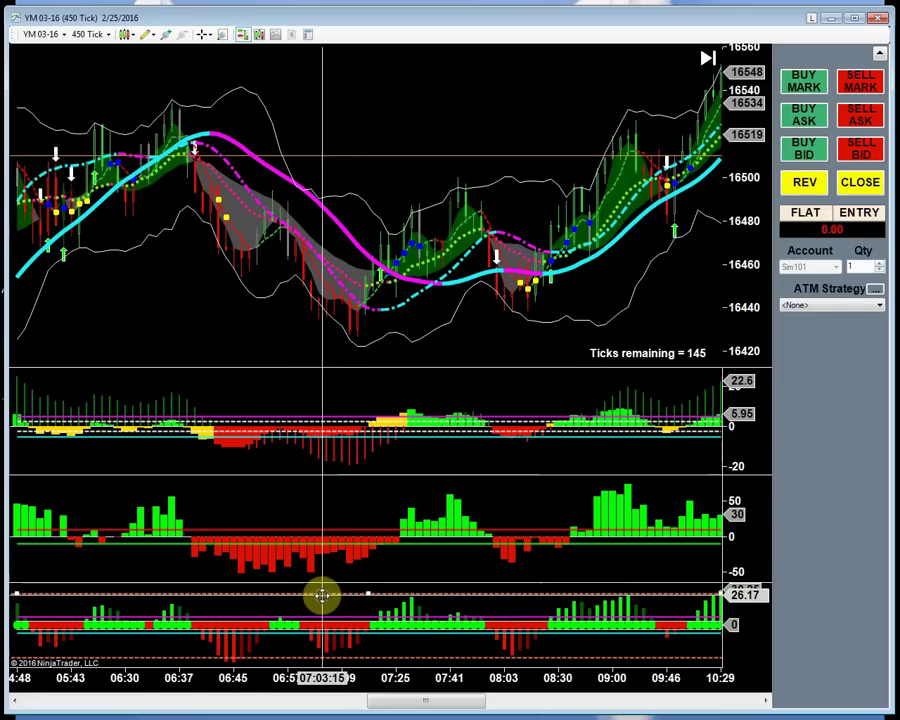
{"action": "right_click", "coordinate": [322, 596]}
{"action": "left_click", "coordinate": [360, 620]}
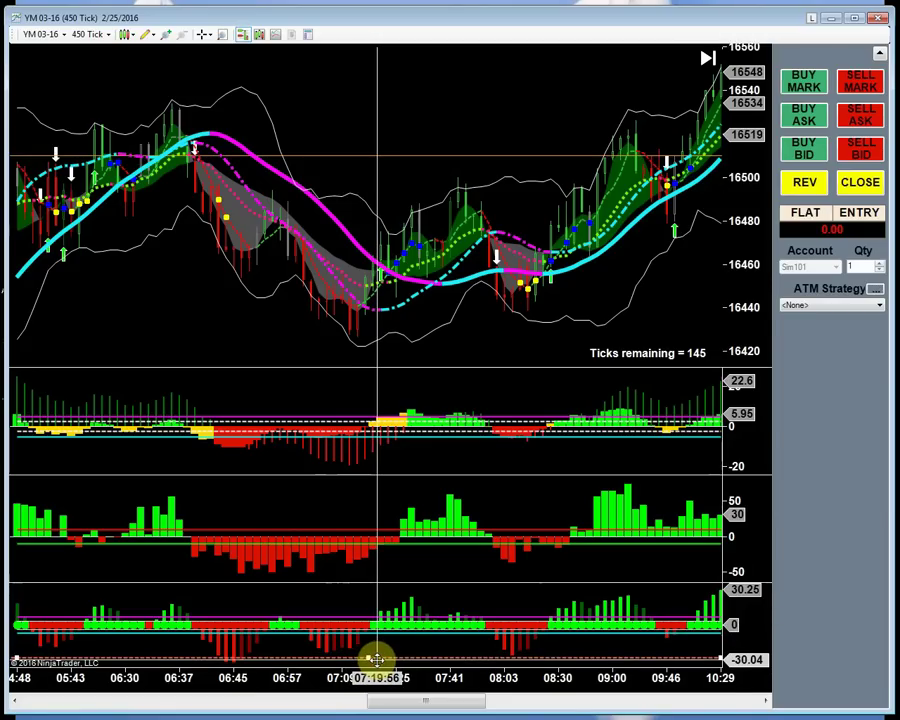
{"action": "right_click", "coordinate": [376, 658]}
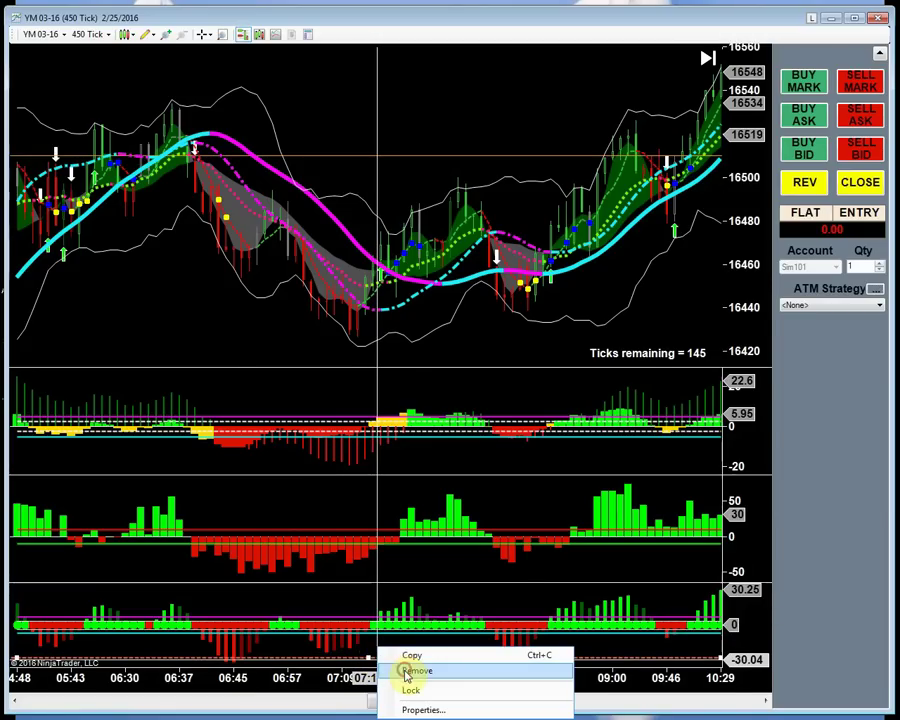
{"action": "left_click", "coordinate": [408, 671]}
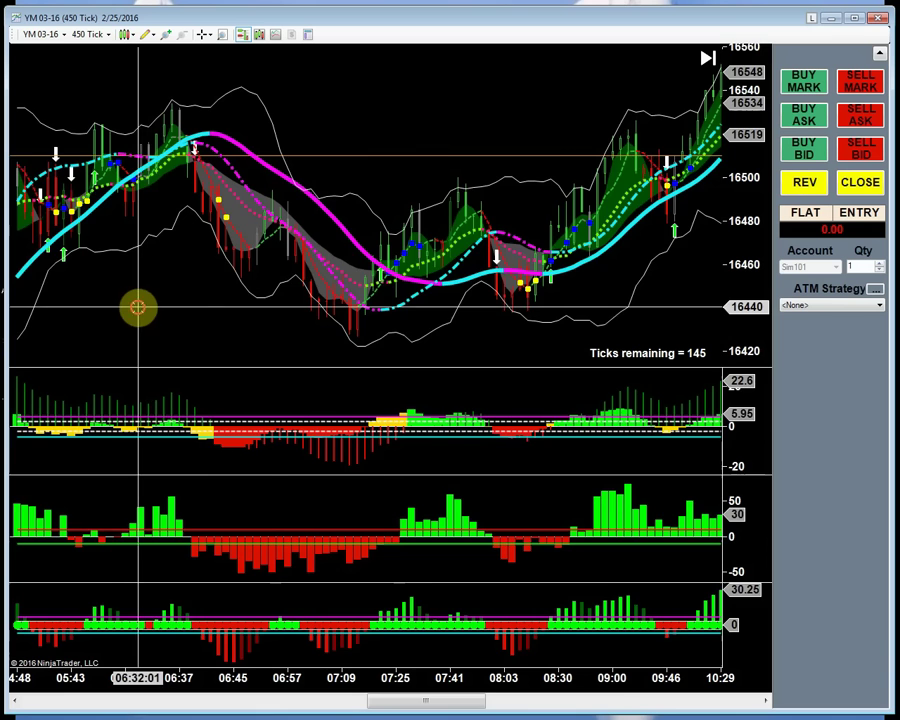
{"action": "left_click_drag", "start_coordinate": [138, 308], "coordinate": [275, 290]}
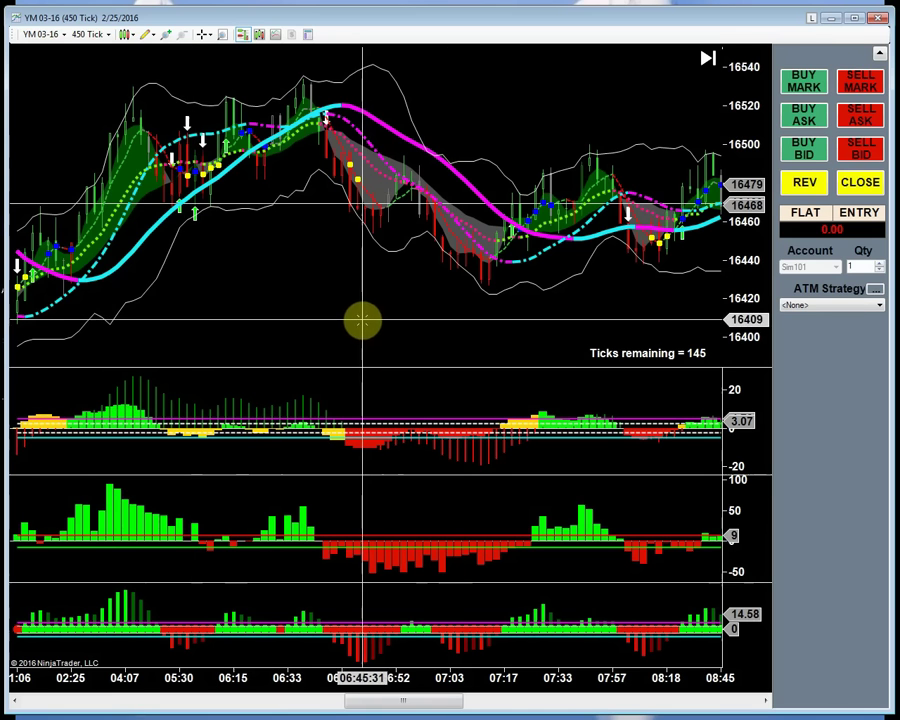
{"action": "left_click_drag", "start_coordinate": [330, 296], "coordinate": [199, 288]}
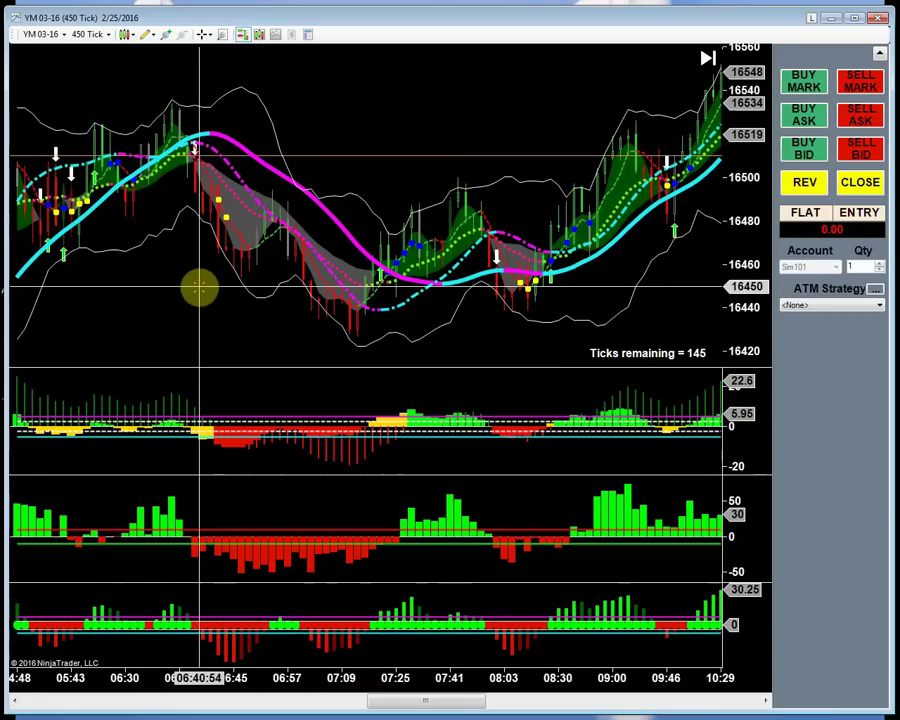